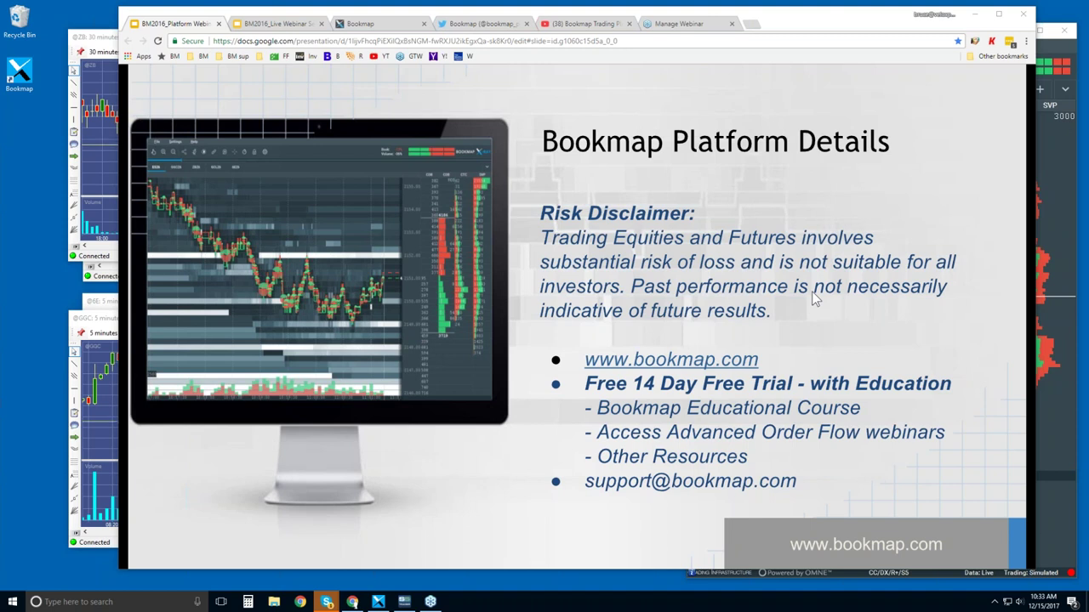
Step: Leave the risk-disclaimer slide for the Bookmap website's pricing page in Chrome
click(378, 27)
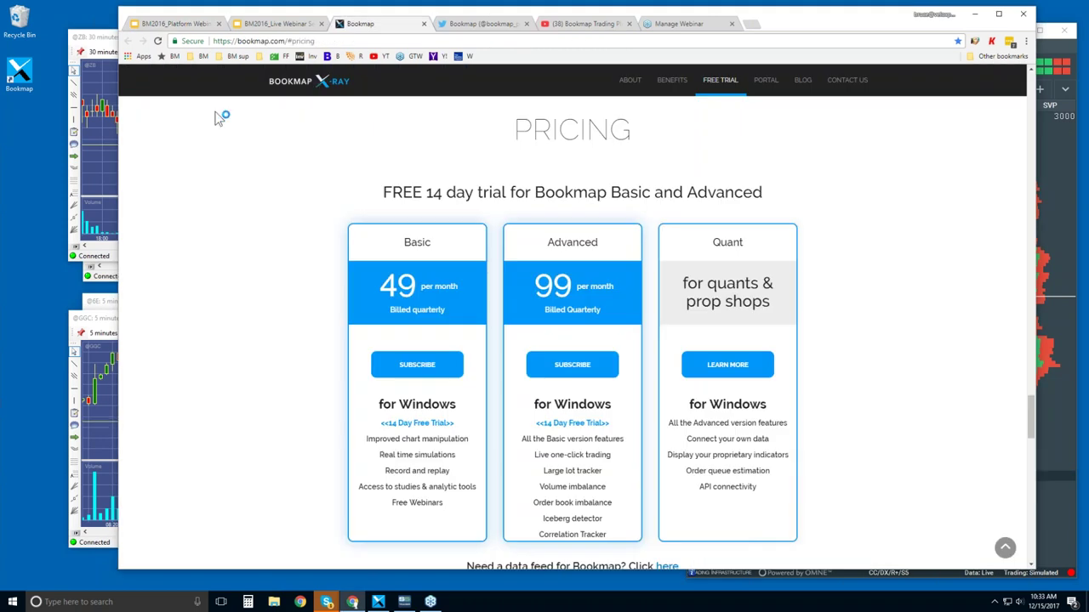
Step: Return to the top of bookmap.com and scroll down through Intro, About, Platform and Benefits
click(311, 85)
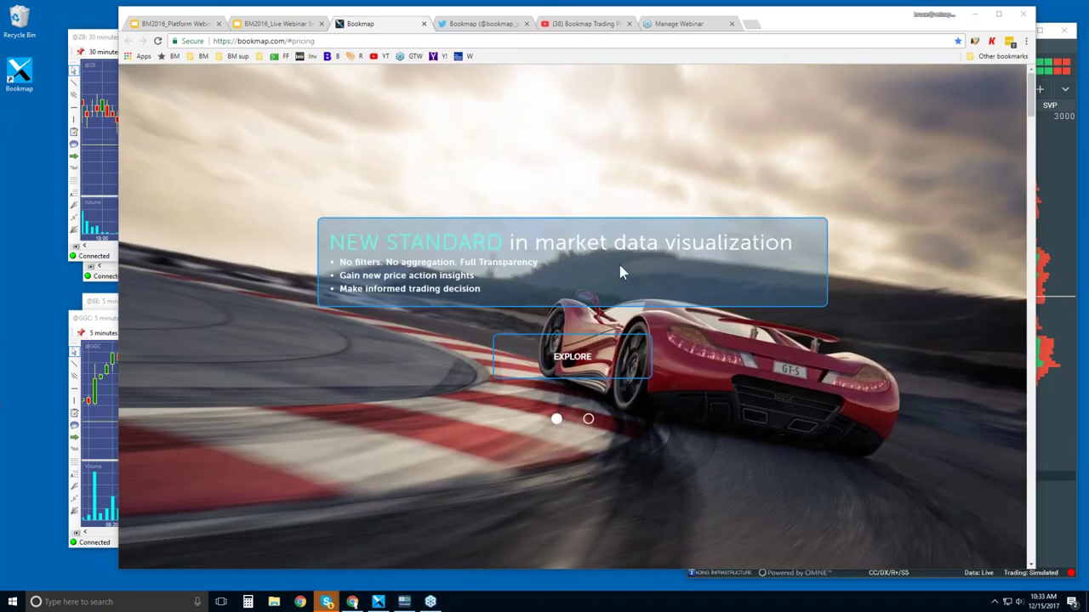
scroll(604, 240, down, 3)
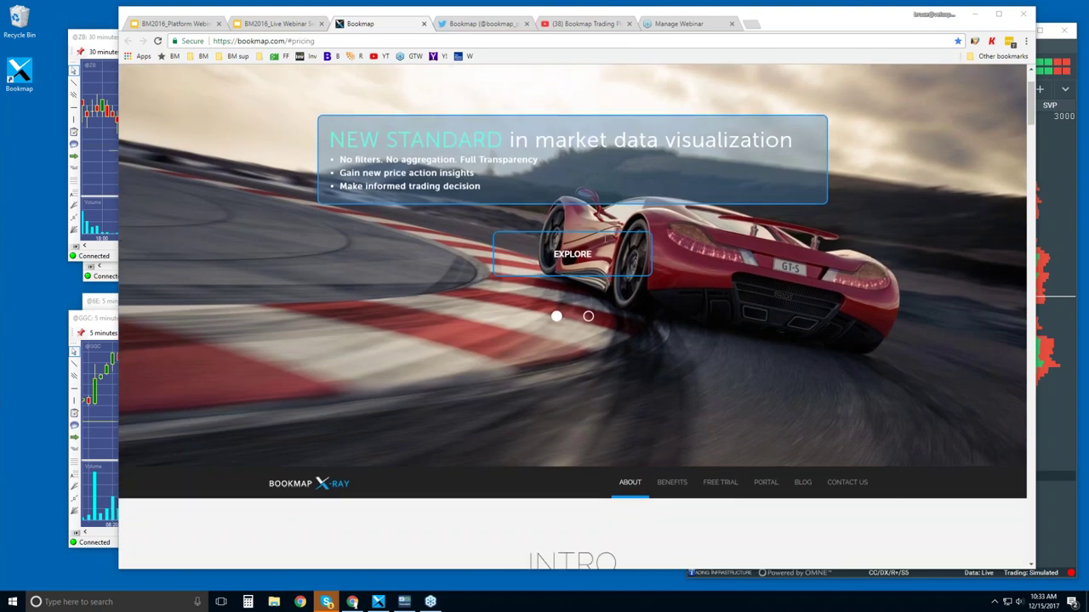
scroll(605, 239, down, 2)
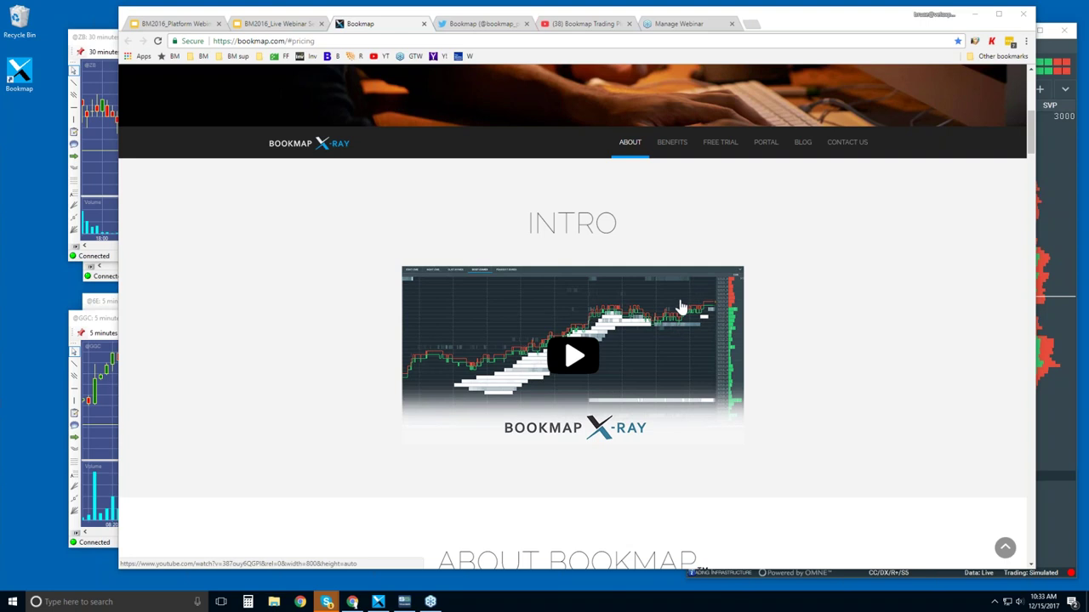
scroll(680, 307, down, 1)
scroll(680, 307, down, 3)
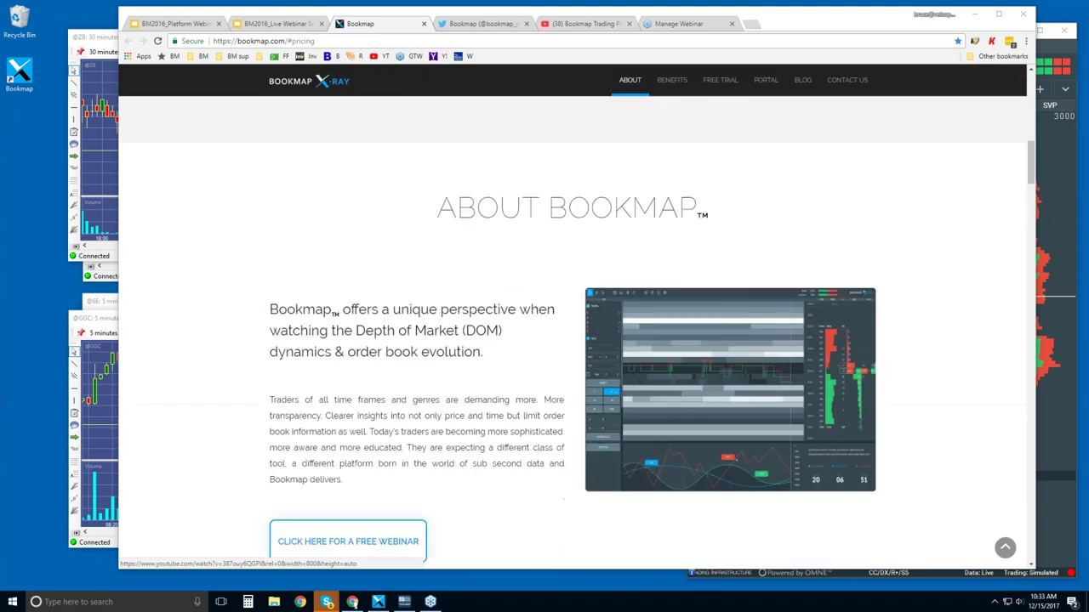
scroll(457, 332, down, 1)
scroll(452, 347, down, 2)
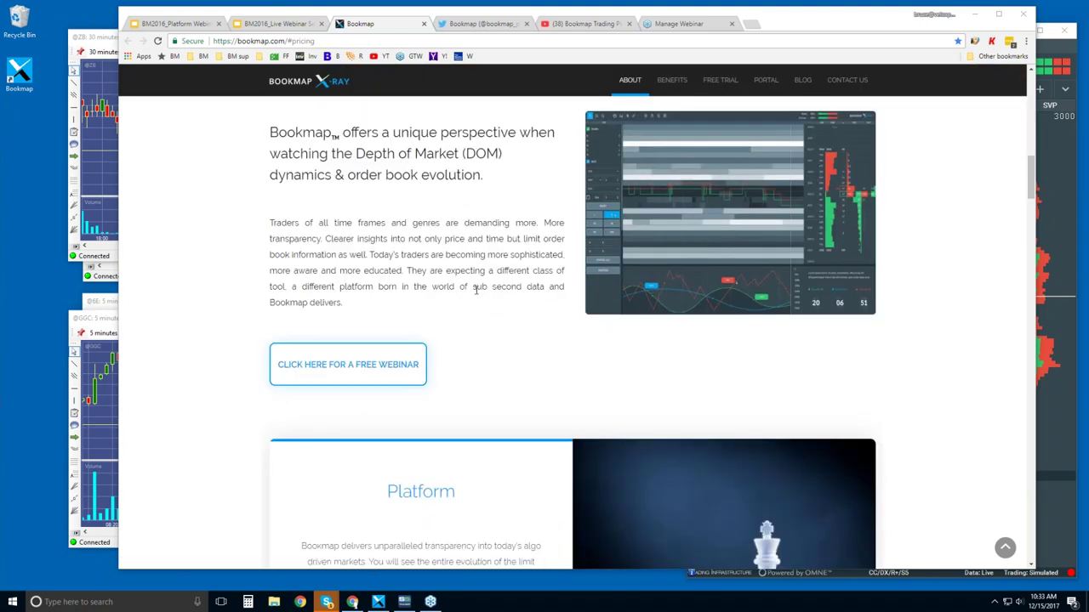
scroll(489, 281, down, 2)
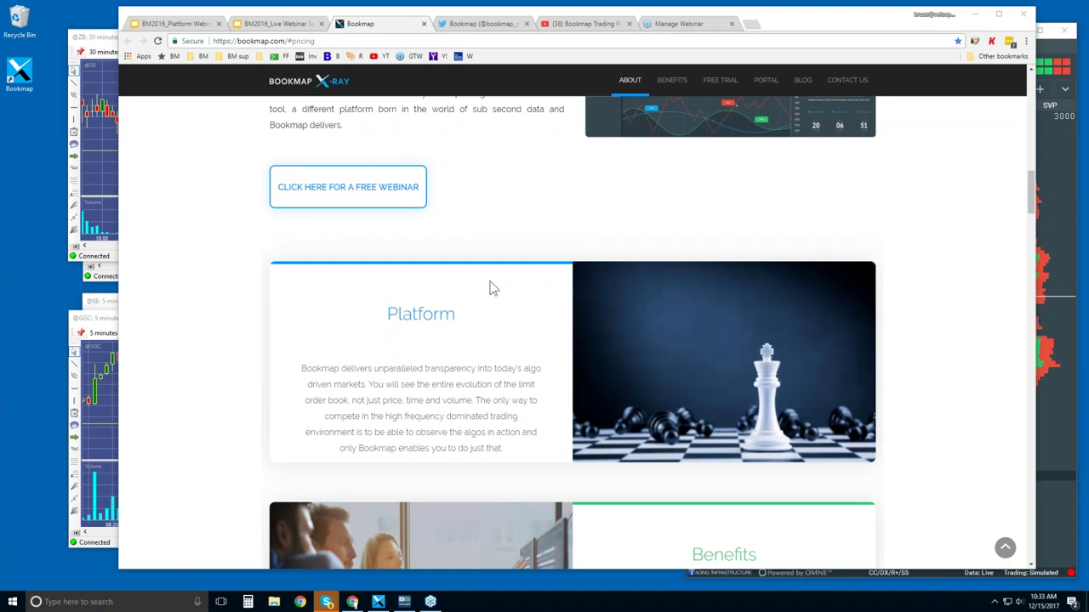
scroll(491, 287, down, 2)
scroll(493, 290, down, 2)
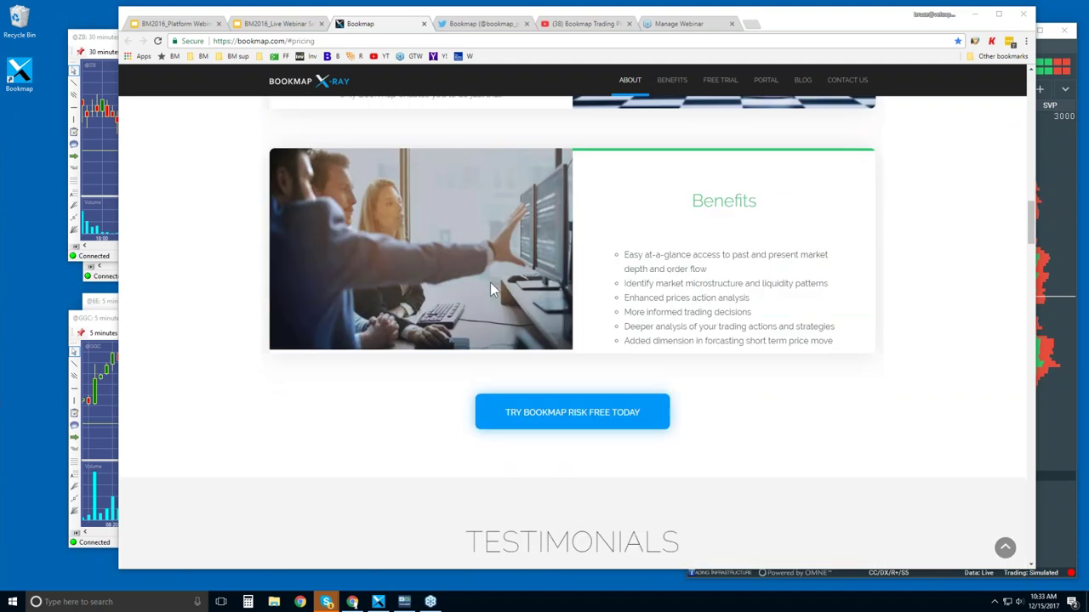
scroll(491, 316, down, 2)
Step: Scroll back up to the Bookmap for Equities section
scroll(491, 316, up, 4)
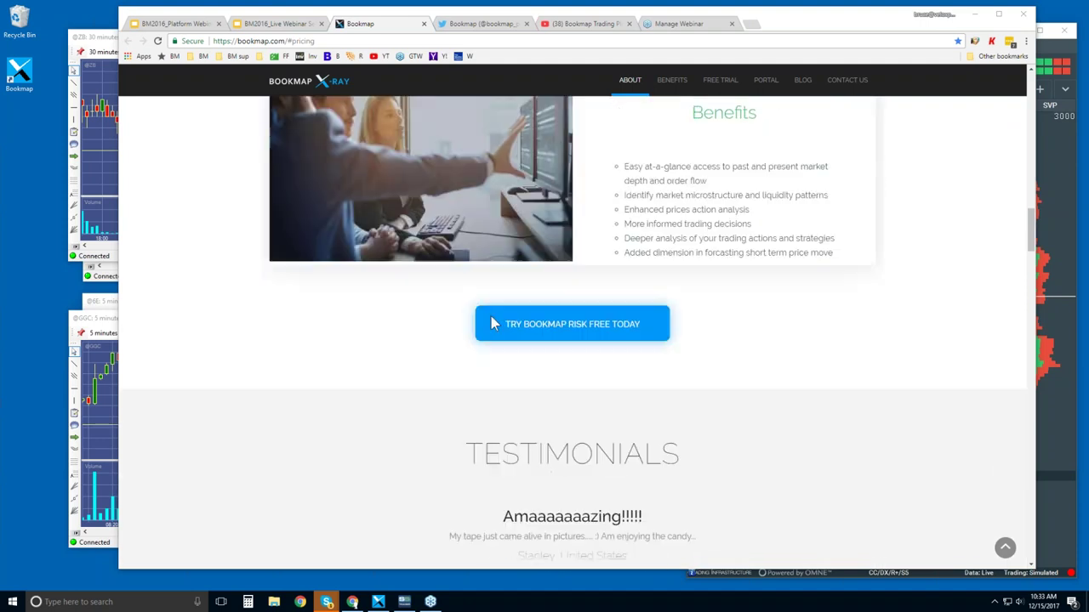
scroll(491, 321, up, 5)
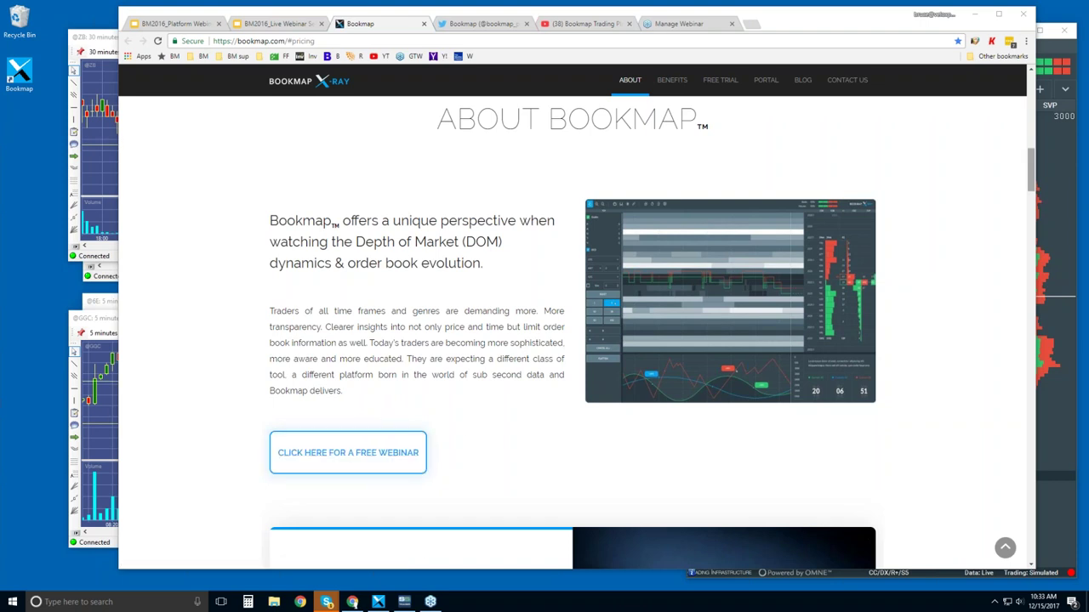
drag(1027, 174, 1011, 320)
Step: Move past the equities Advantages section to the Connectivity platform logos
scroll(1009, 304, up, 3)
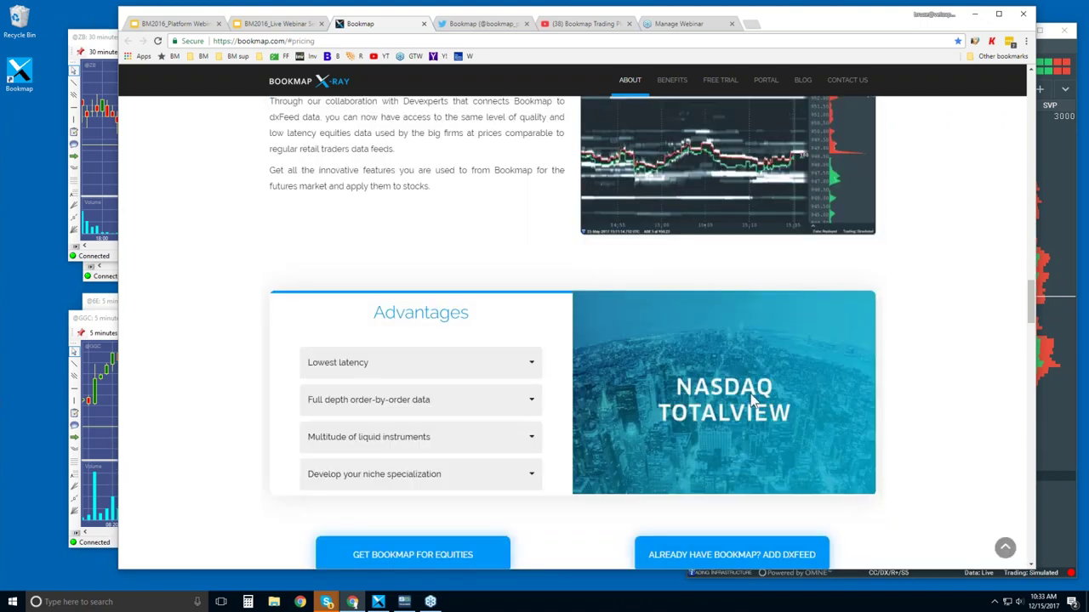
drag(1033, 298, 1023, 378)
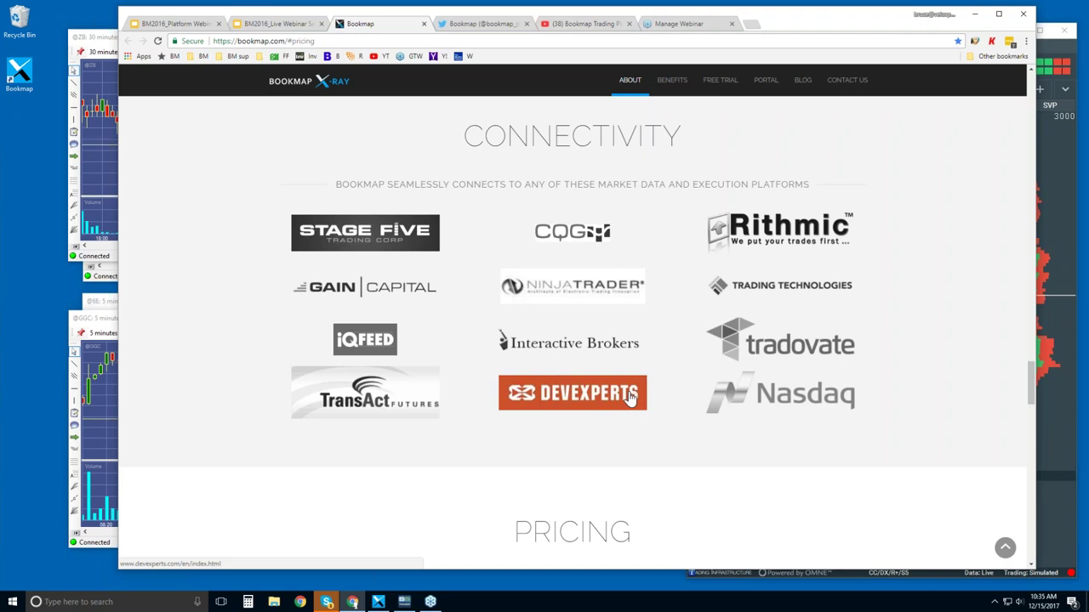
Step: Scroll to the Pricing section and highlight 'Live one-click trading' under the Advanced plan
scroll(650, 321, down, 4)
scroll(650, 321, down, 1)
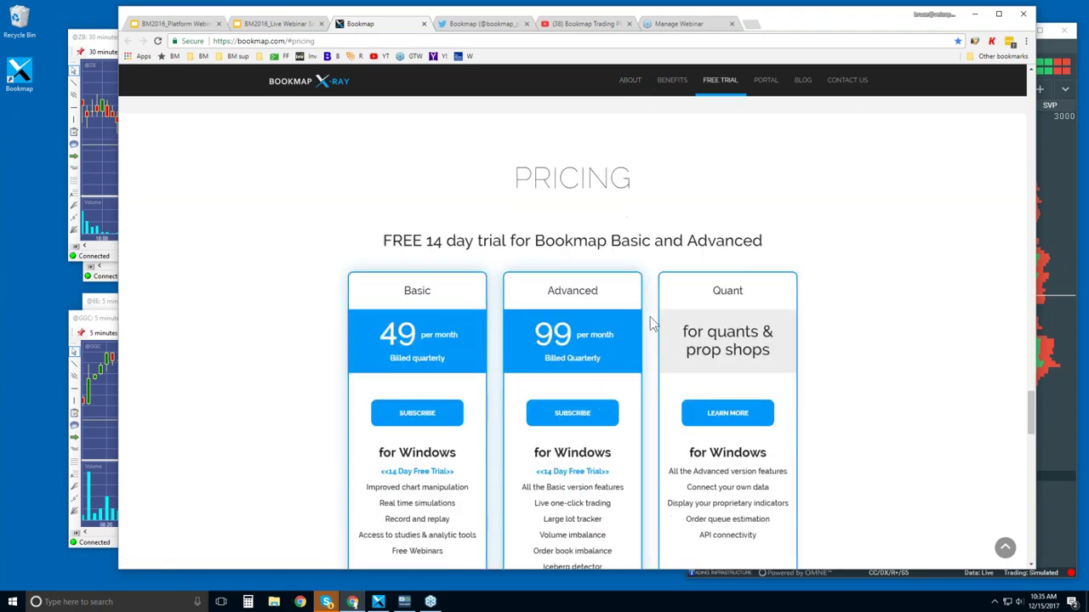
scroll(650, 322, down, 1)
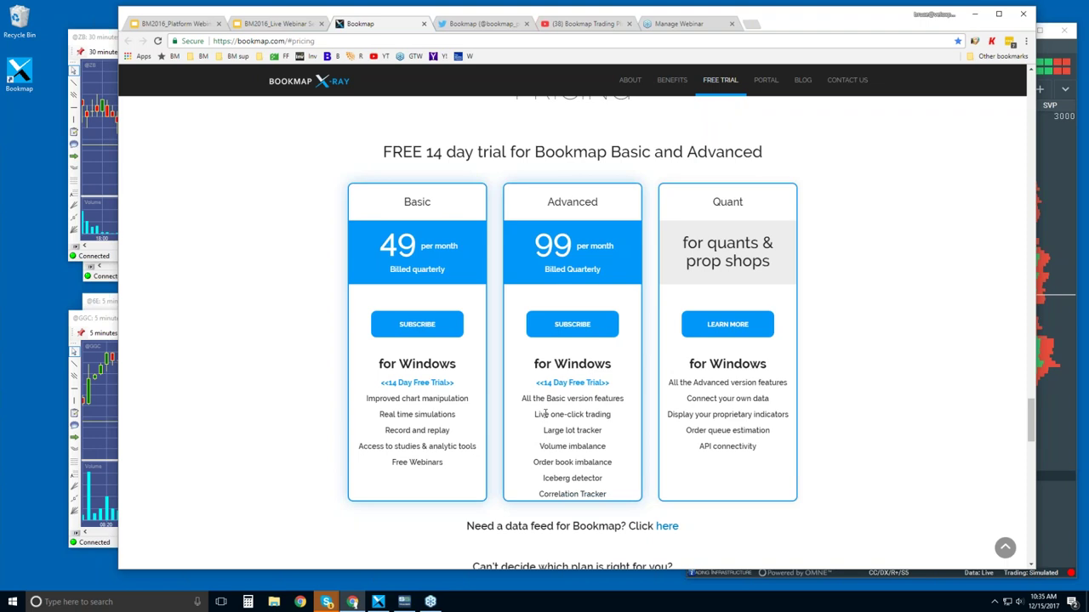
drag(535, 414, 612, 414)
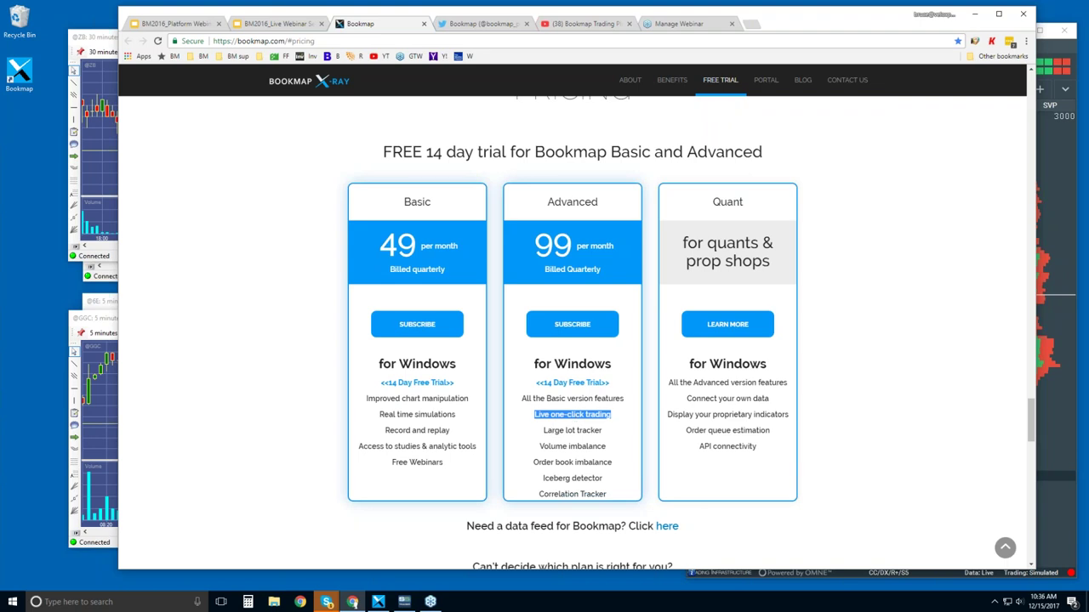
Step: Highlight Volume imbalance, Order book imbalance, Large lot tracker and Iceberg detector in turn
drag(539, 446, 584, 462)
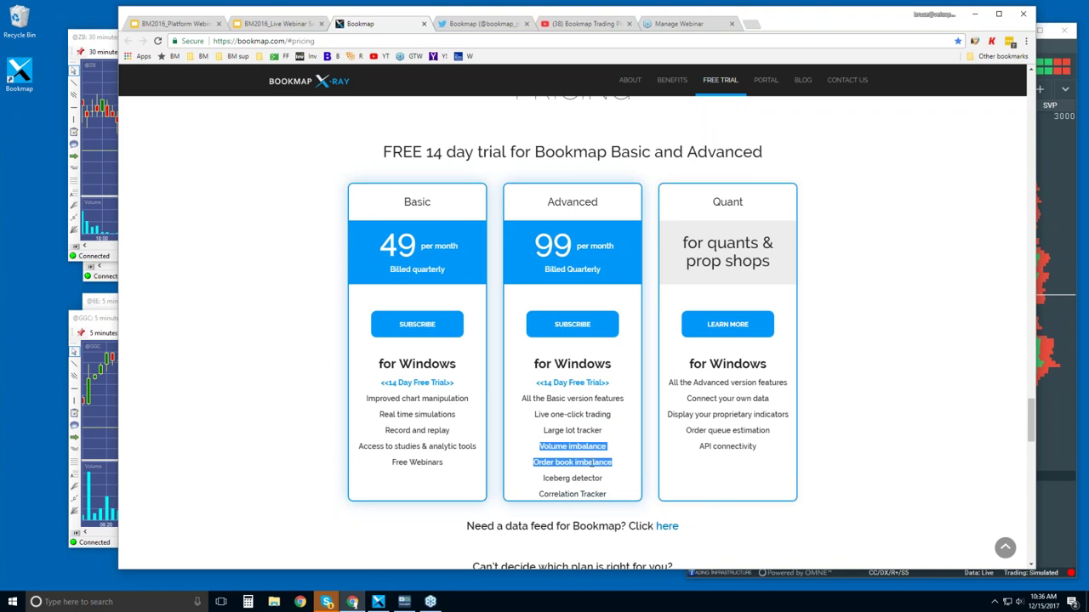
drag(543, 430, 602, 430)
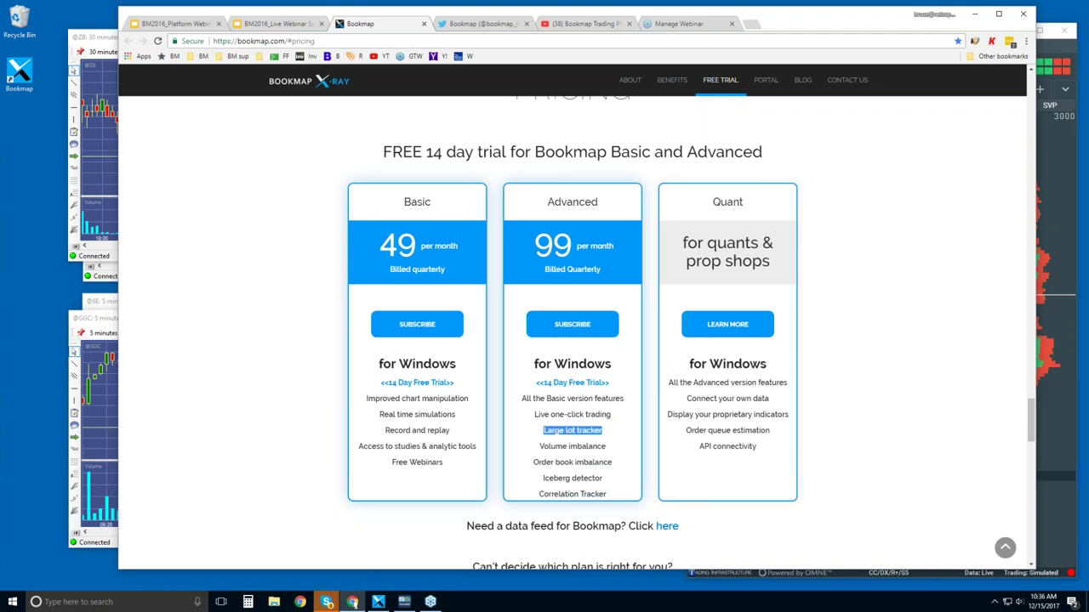
drag(543, 478, 602, 478)
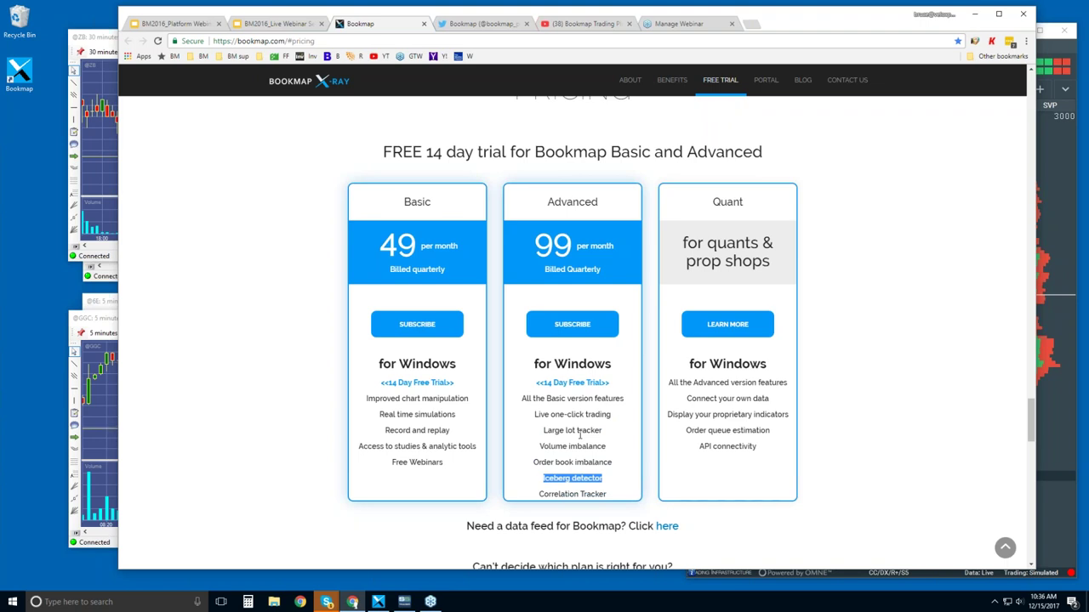
Step: Reselect the Large lot tracker and Iceberg detector lines, finishing on Correlation Tracker
double_click(554, 430)
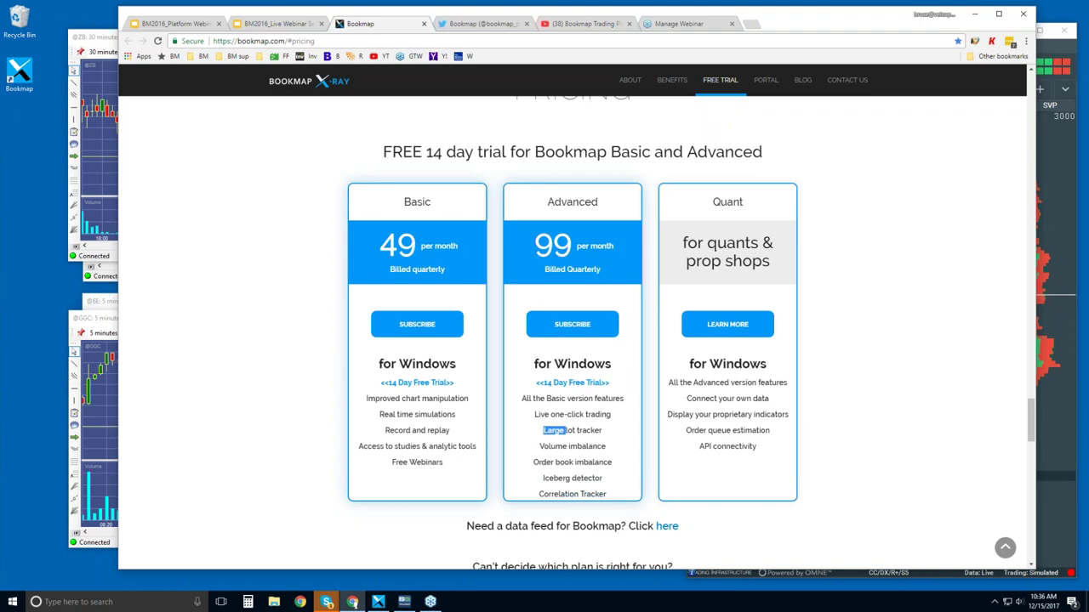
triple_click(571, 432)
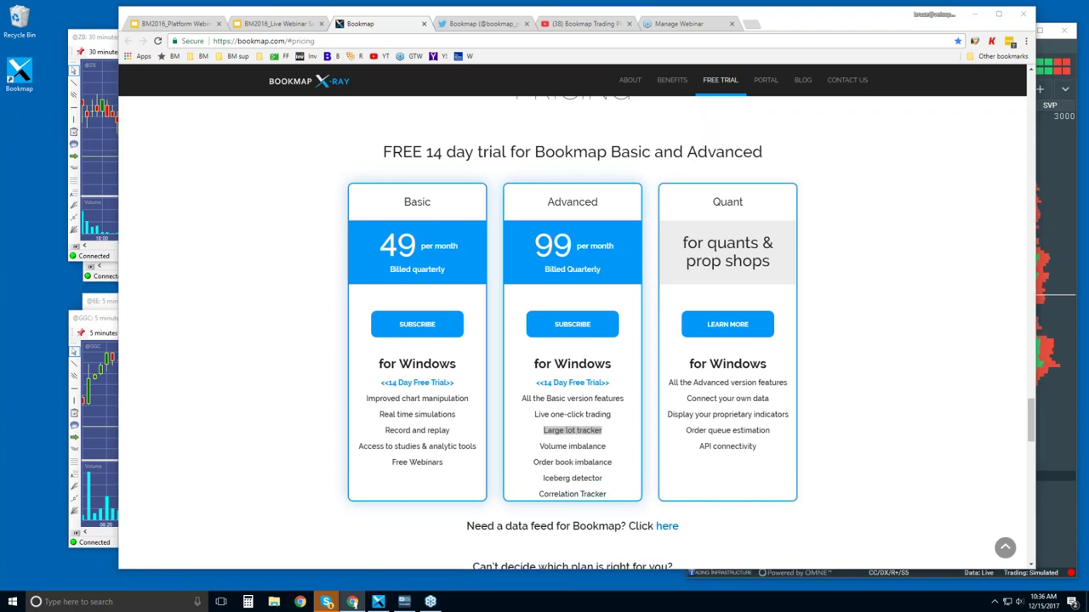
drag(542, 478, 603, 478)
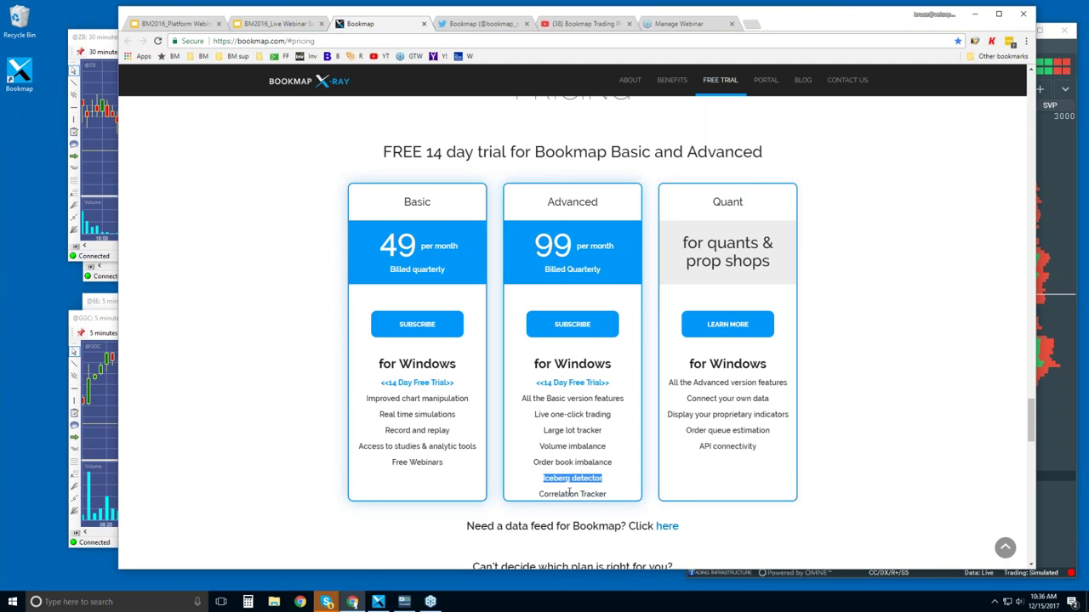
double_click(561, 493)
shift+click(604, 493)
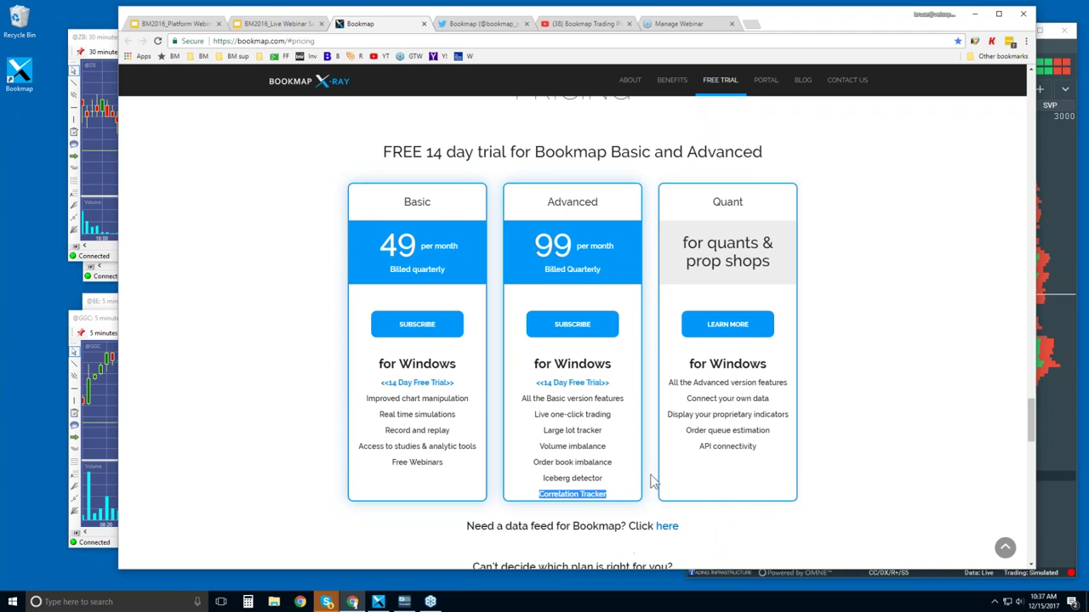
Step: Clear the Correlation Tracker highlight and switch to Bookmap's Twitter profile
scroll(653, 478, down, 1)
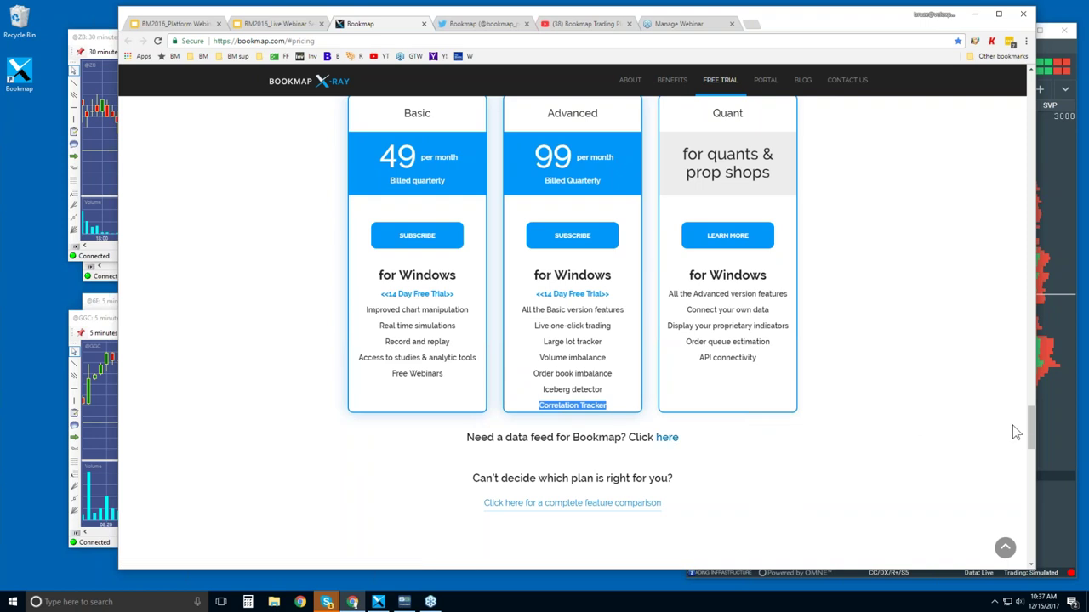
scroll(1029, 430, up, 1)
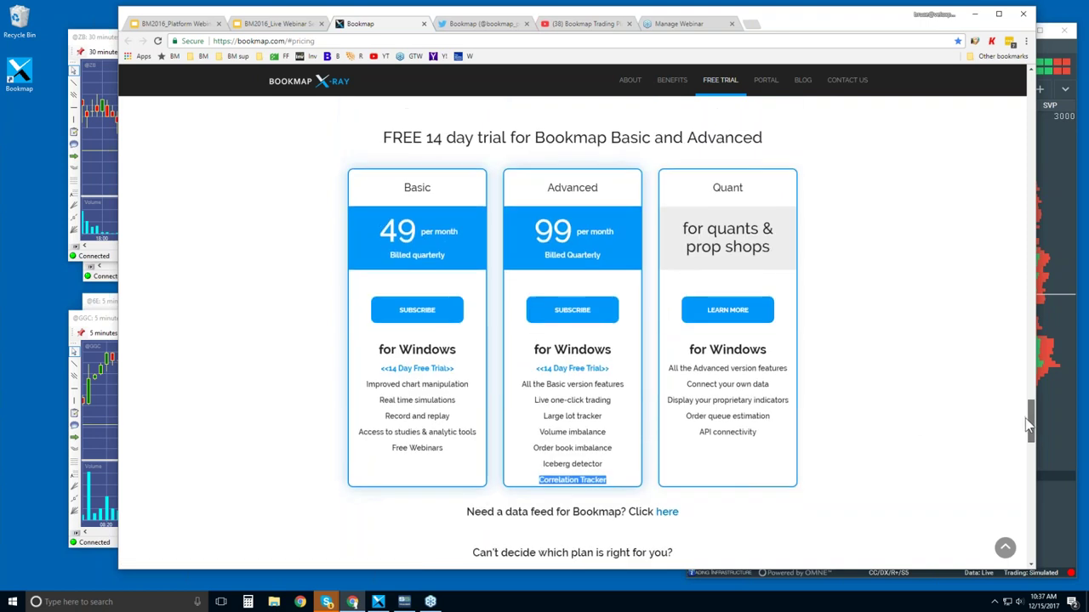
scroll(1027, 430, down, 1)
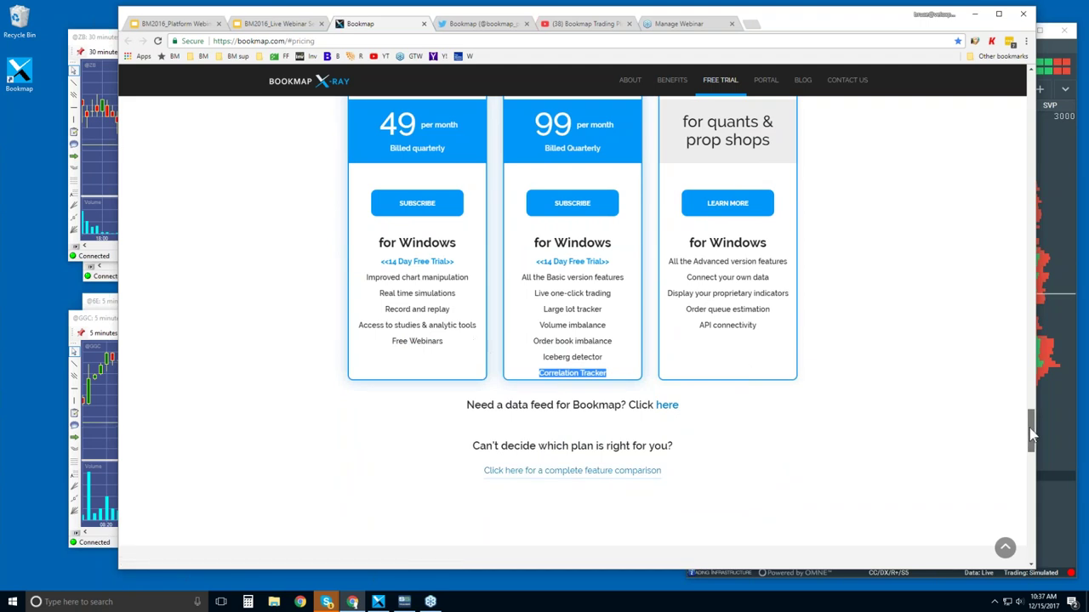
drag(1029, 434, 1029, 428)
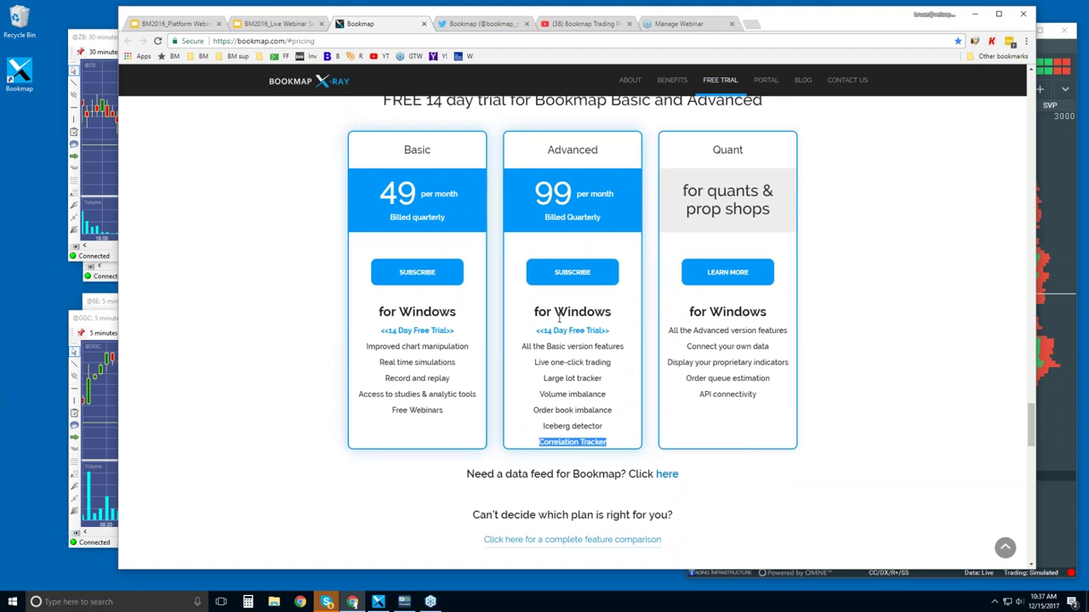
click(841, 341)
click(479, 24)
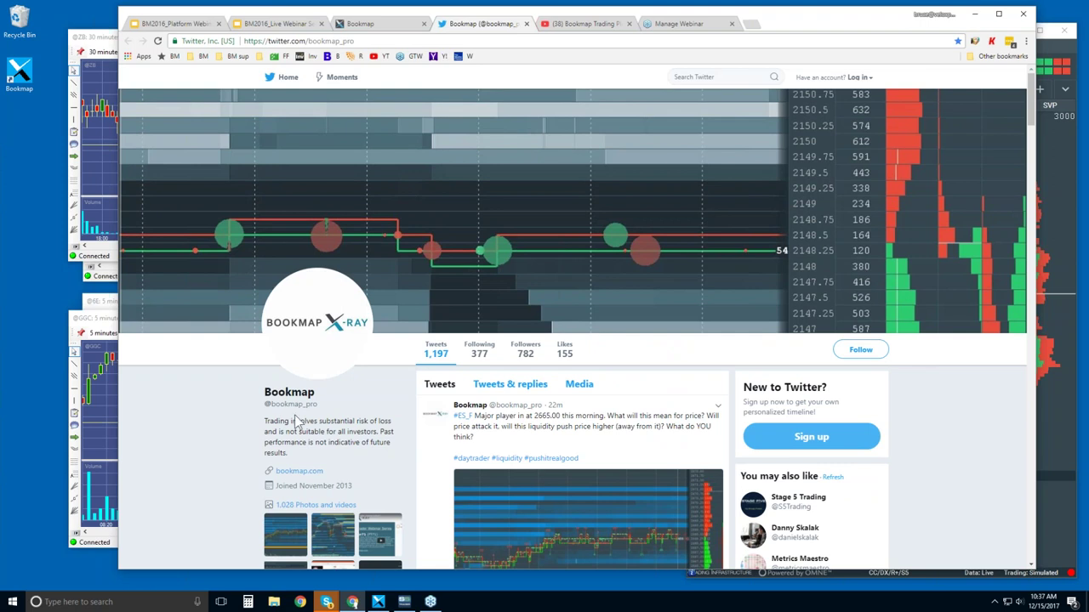
Step: Enlarge the tweet's heatmap chart image, then close the enlarged view
scroll(419, 256, down, 1)
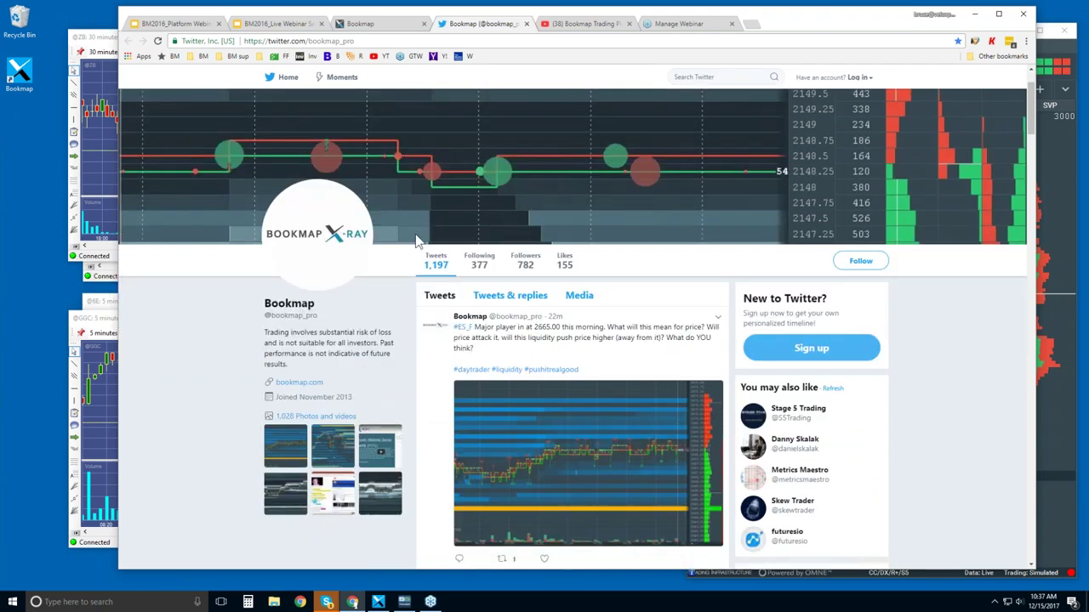
click(619, 433)
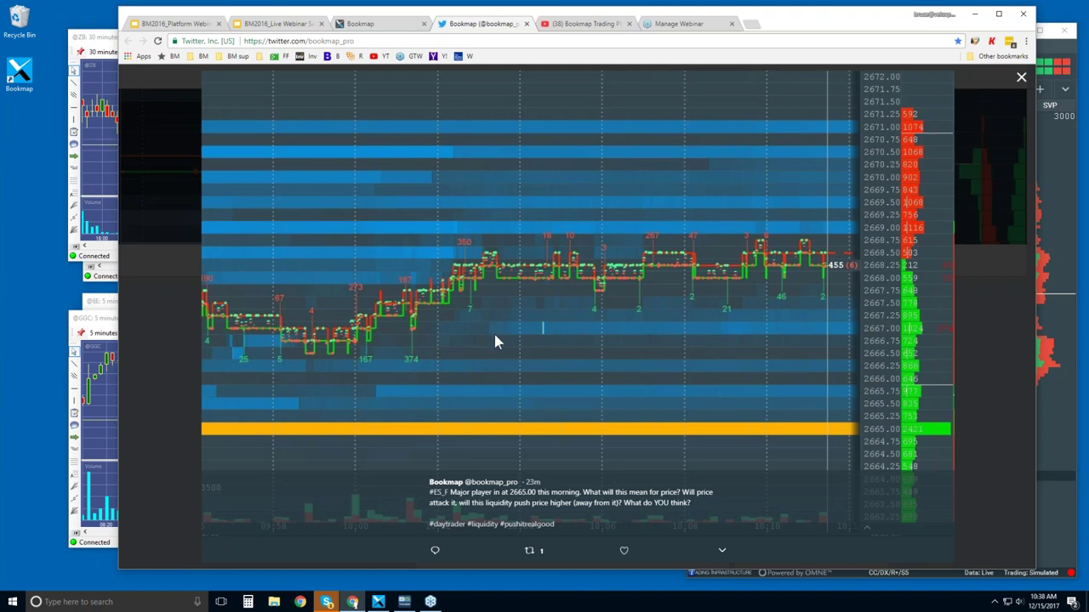
click(1021, 77)
Step: Scroll back to the top of the profile and switch to the Bookmap YouTube channel
scroll(671, 239, down, 3)
scroll(671, 239, up, 2)
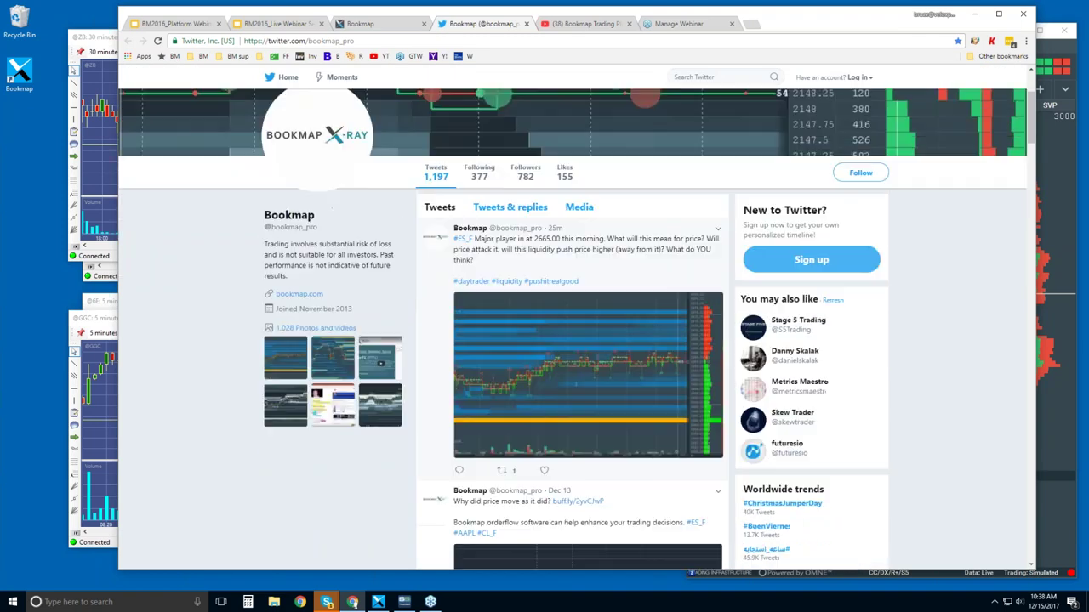
scroll(671, 239, up, 2)
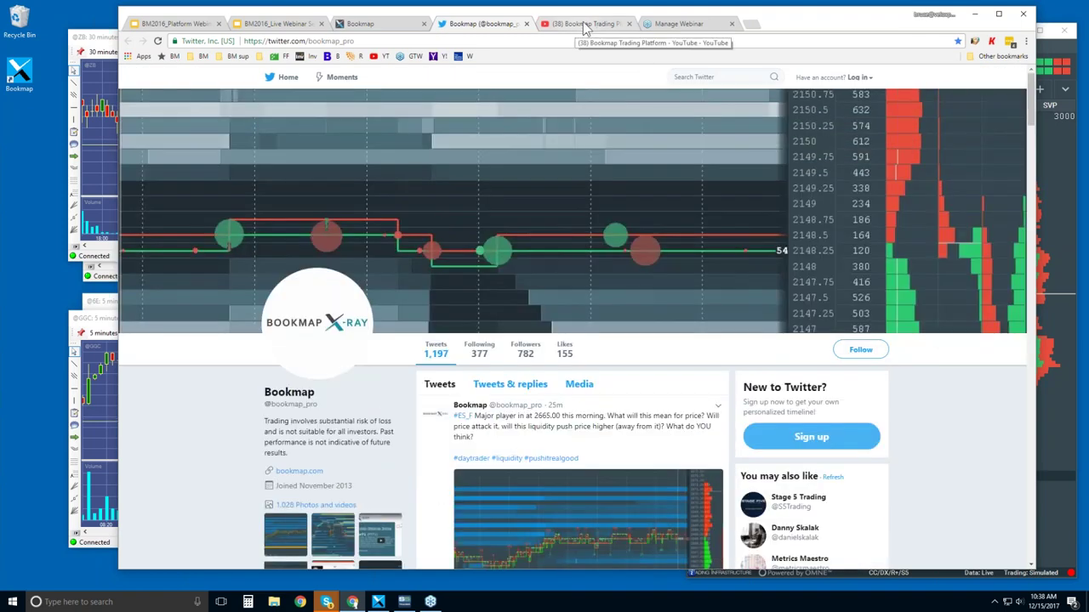
click(585, 26)
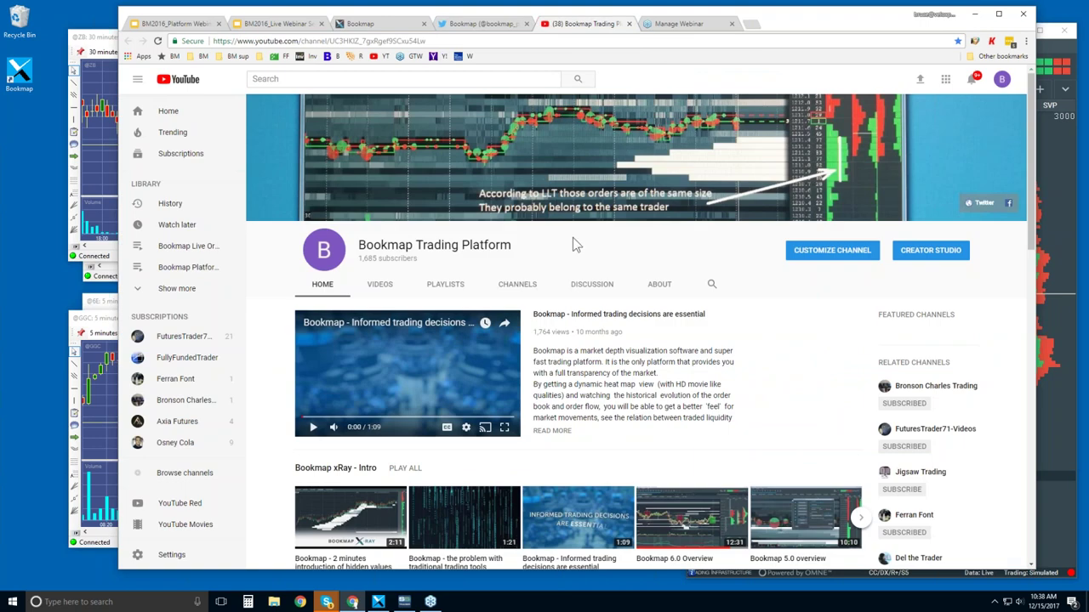
Step: Scroll the channel home page down to the Features and Components and Order Flow video snippets rows
scroll(573, 237, down, 1)
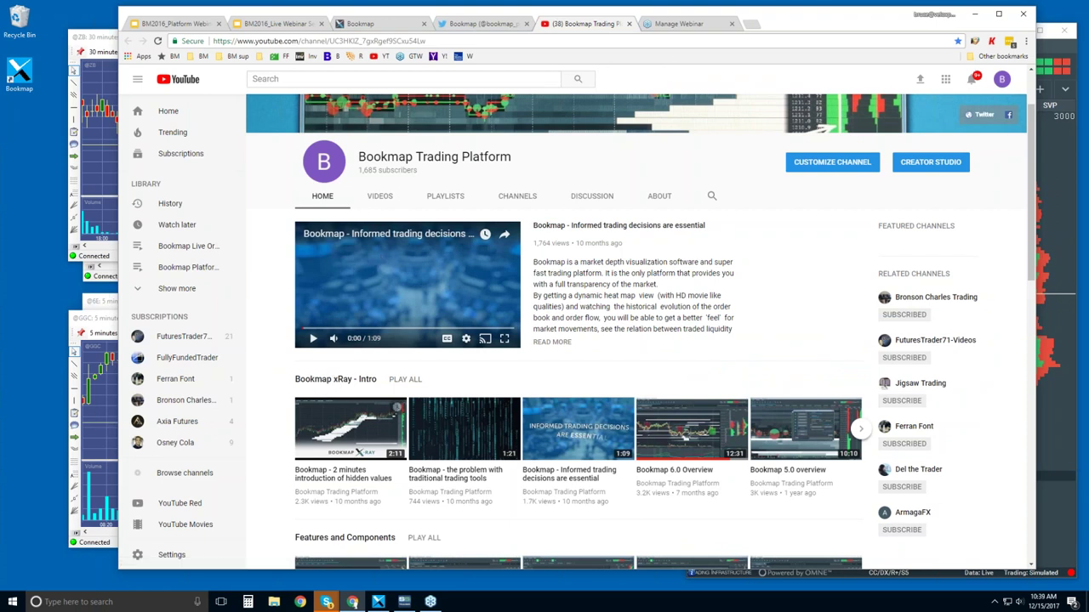
scroll(374, 404, down, 1)
scroll(374, 400, down, 2)
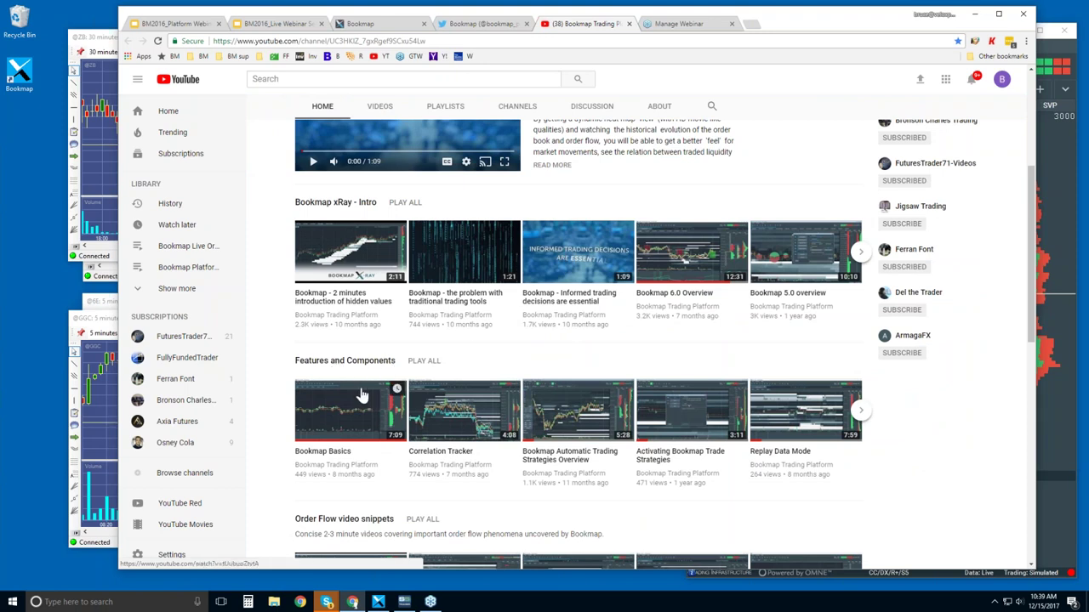
scroll(359, 397, down, 2)
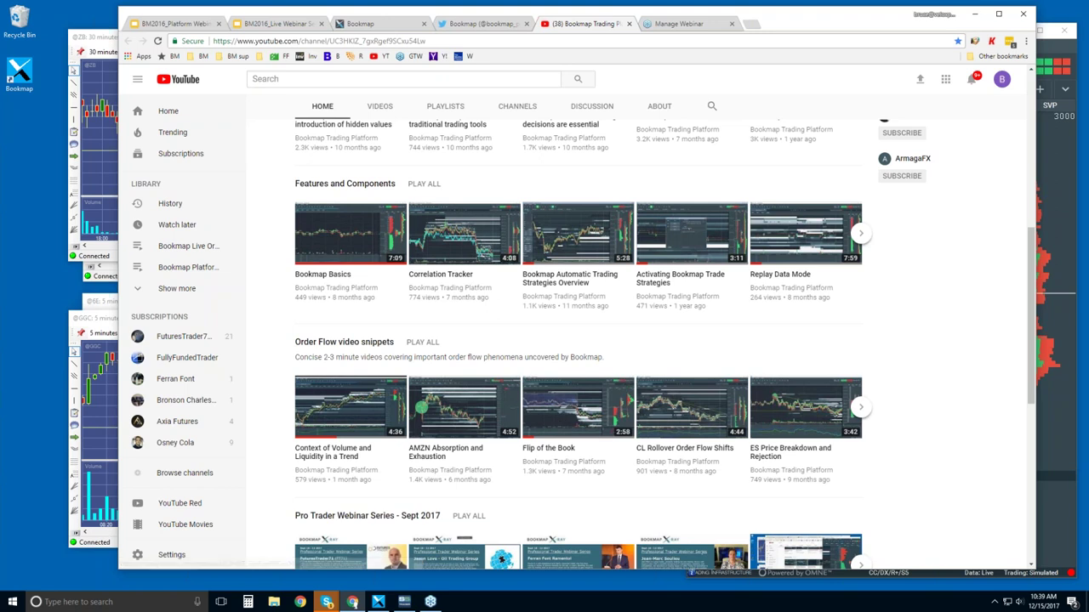
Step: Move Chrome aside, bring the NQ chart forward and maximize the Bookmap window
drag(744, 21, 1088, 77)
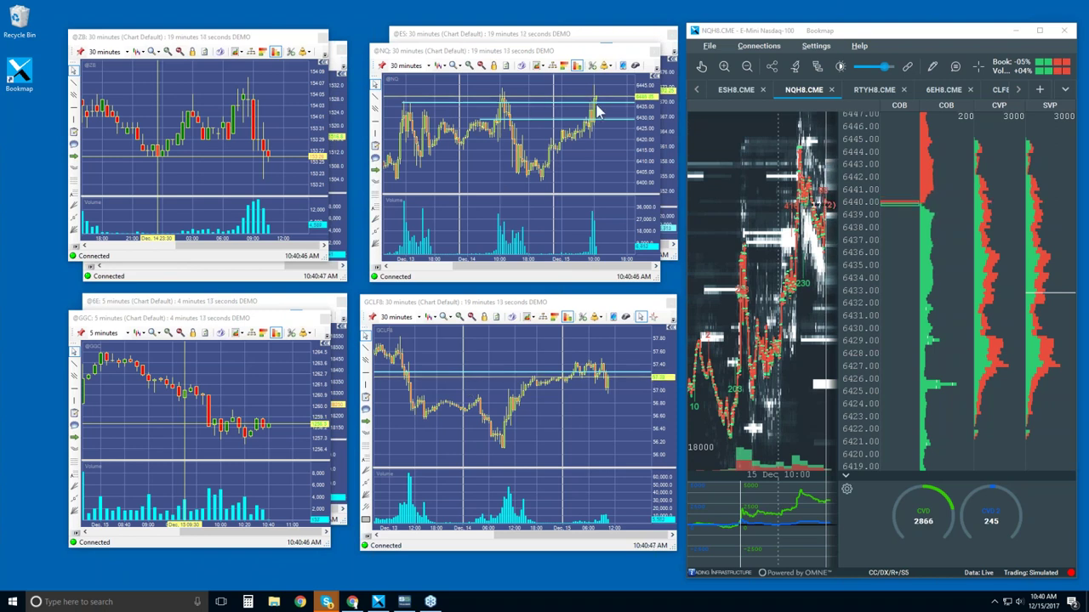
click(506, 96)
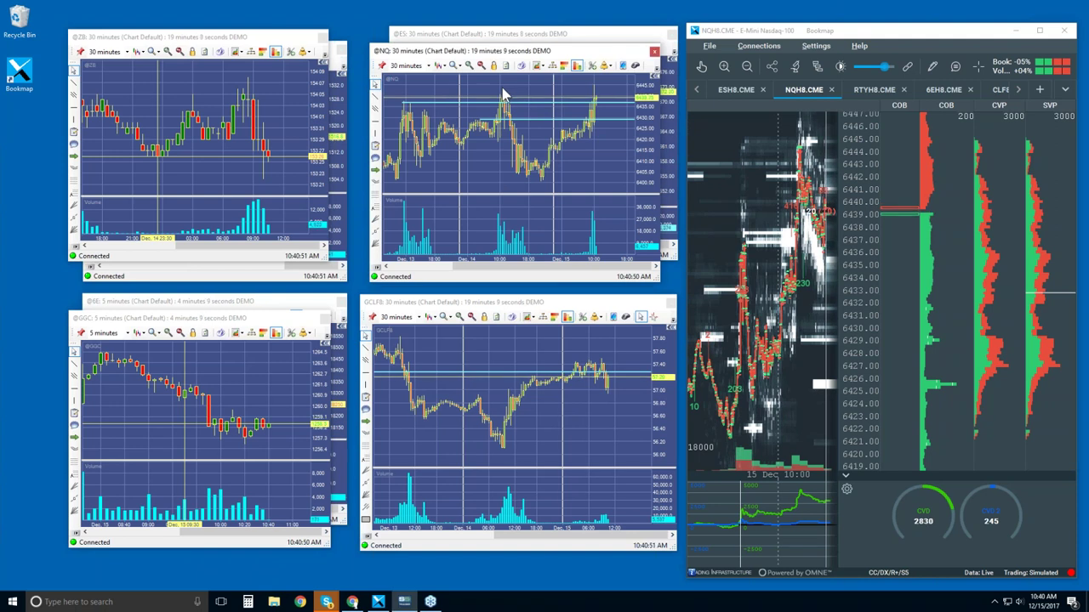
mouse_move(503, 94)
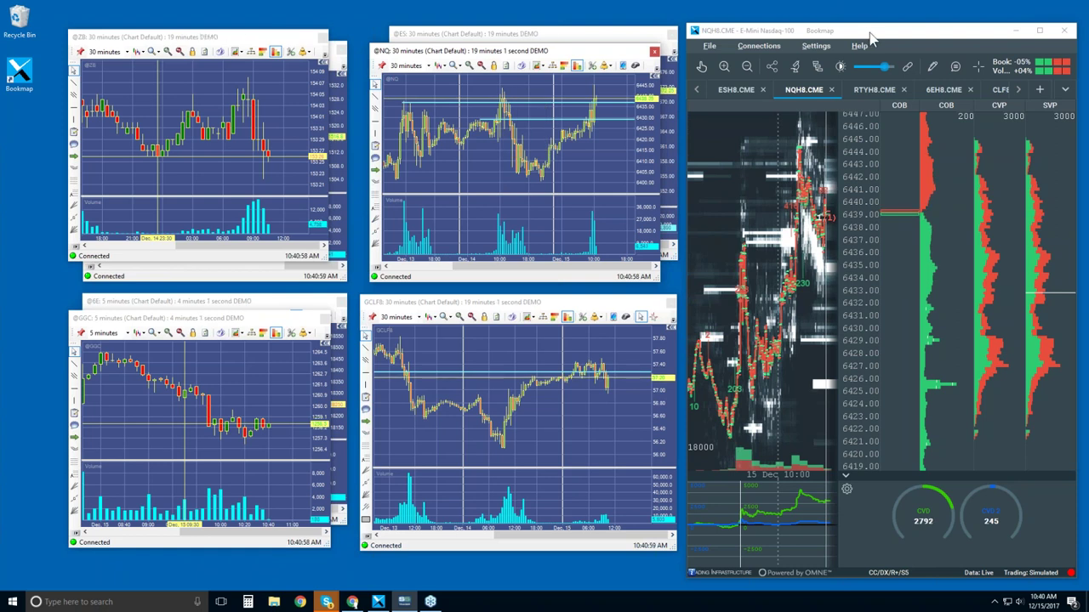
double_click(869, 34)
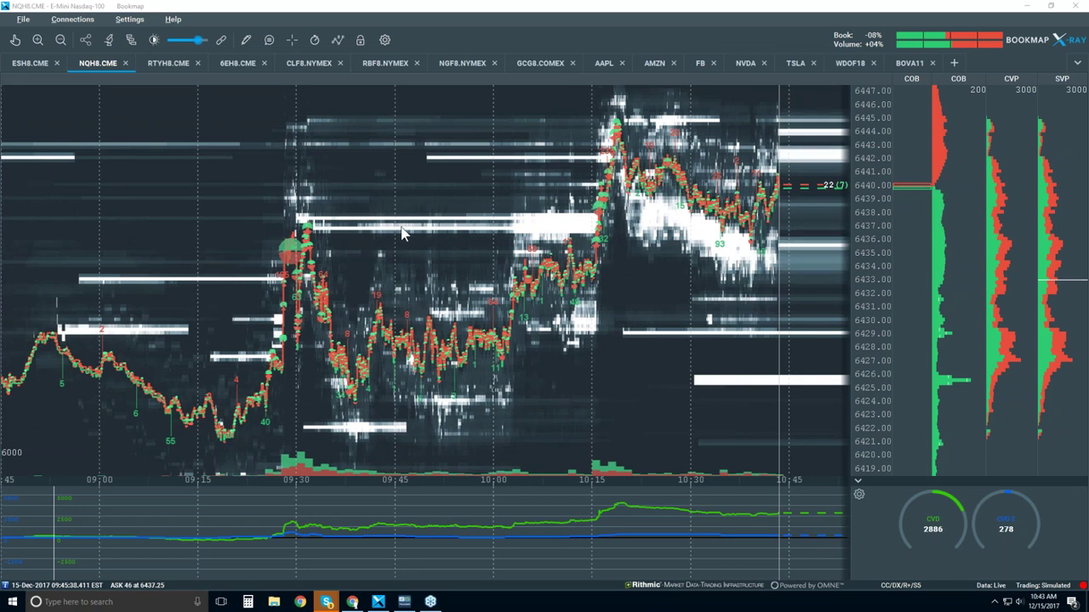
click(131, 39)
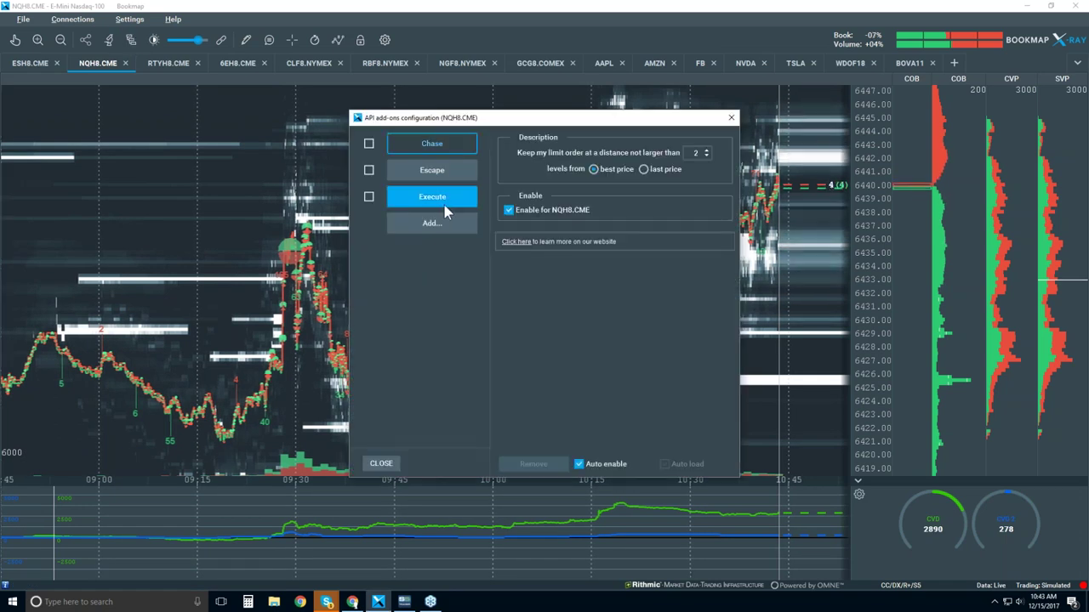
click(731, 121)
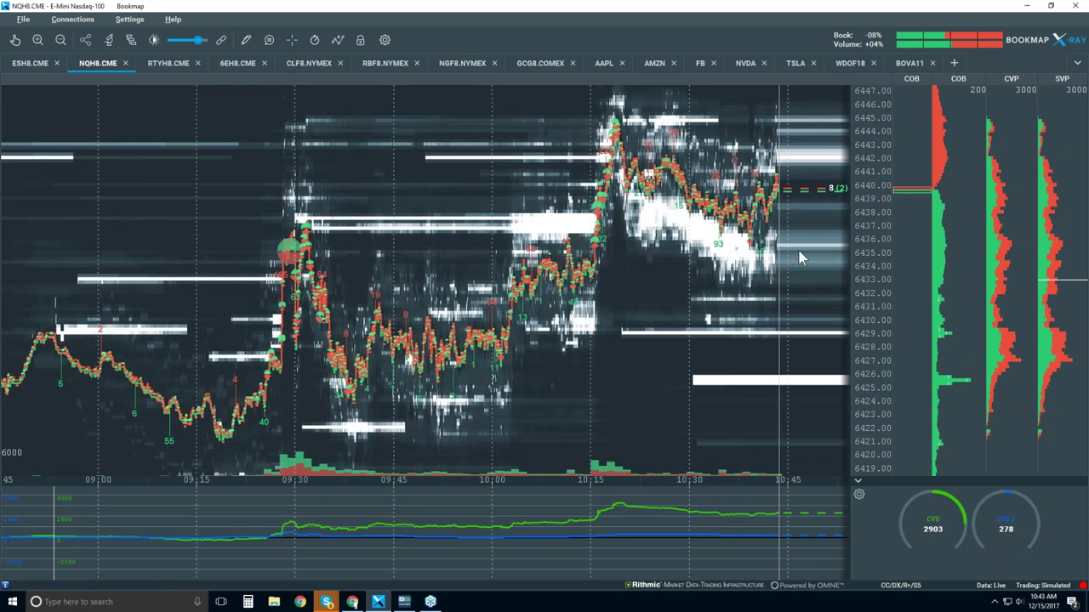
click(859, 481)
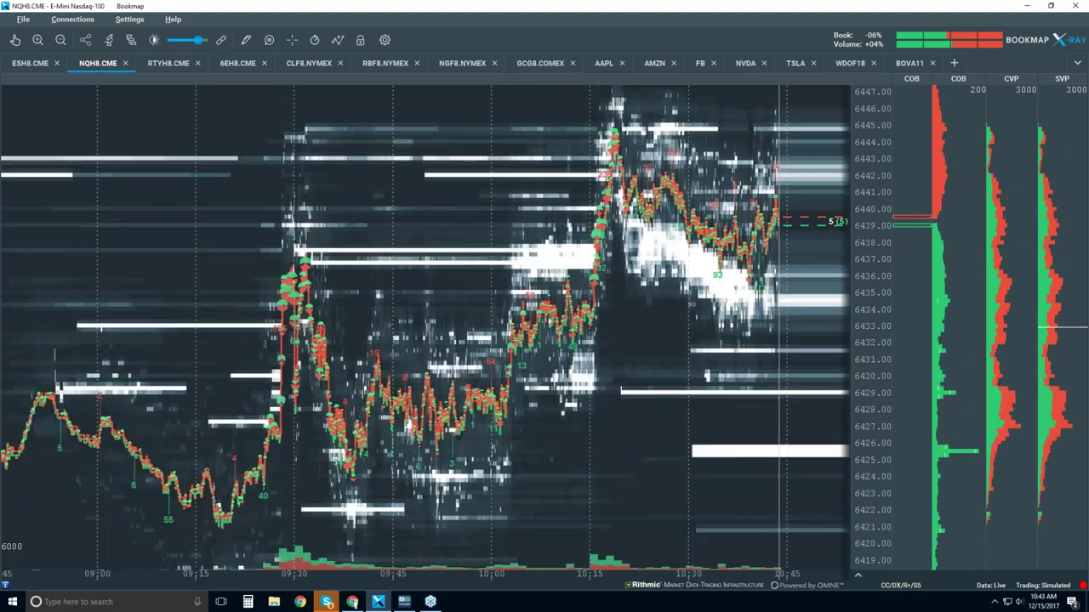
Step: In the chart layers menu, turn on Candlestick Bars and turn off Volume Dots and Heatmap
click(337, 40)
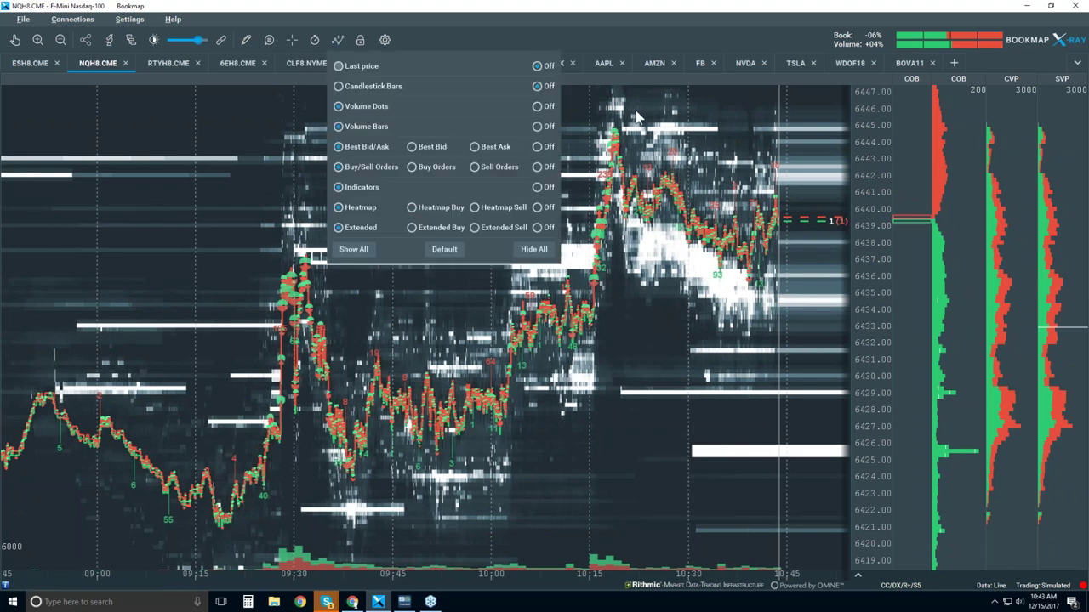
click(374, 87)
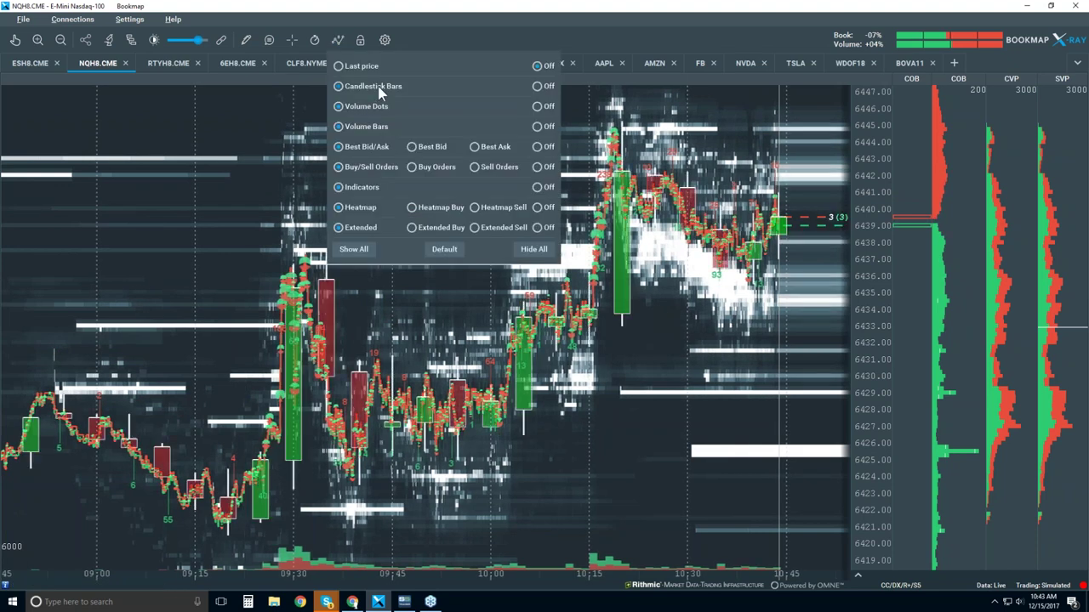
click(537, 106)
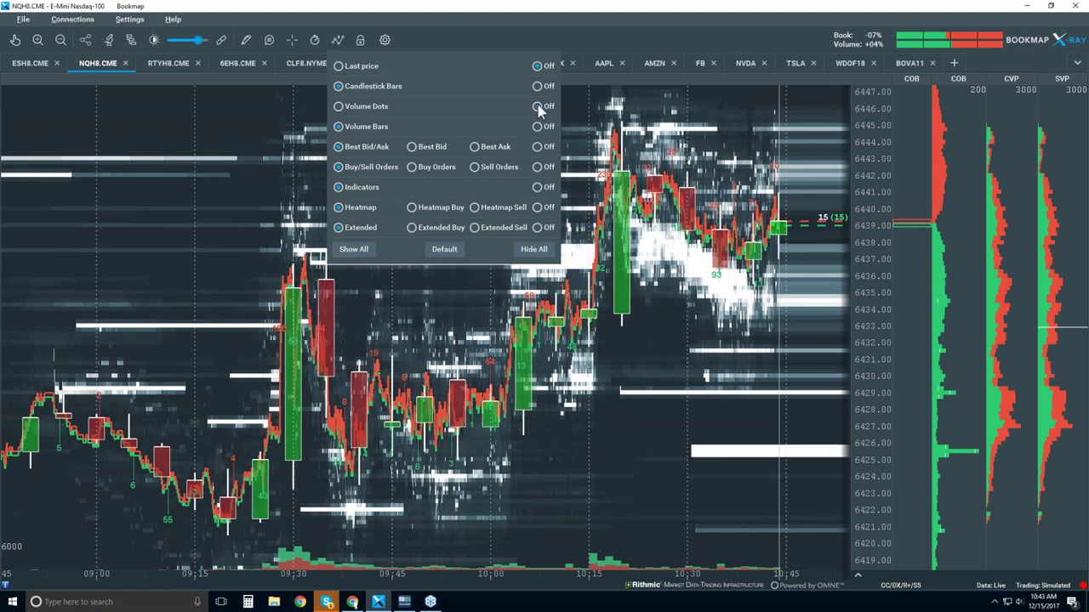
click(539, 209)
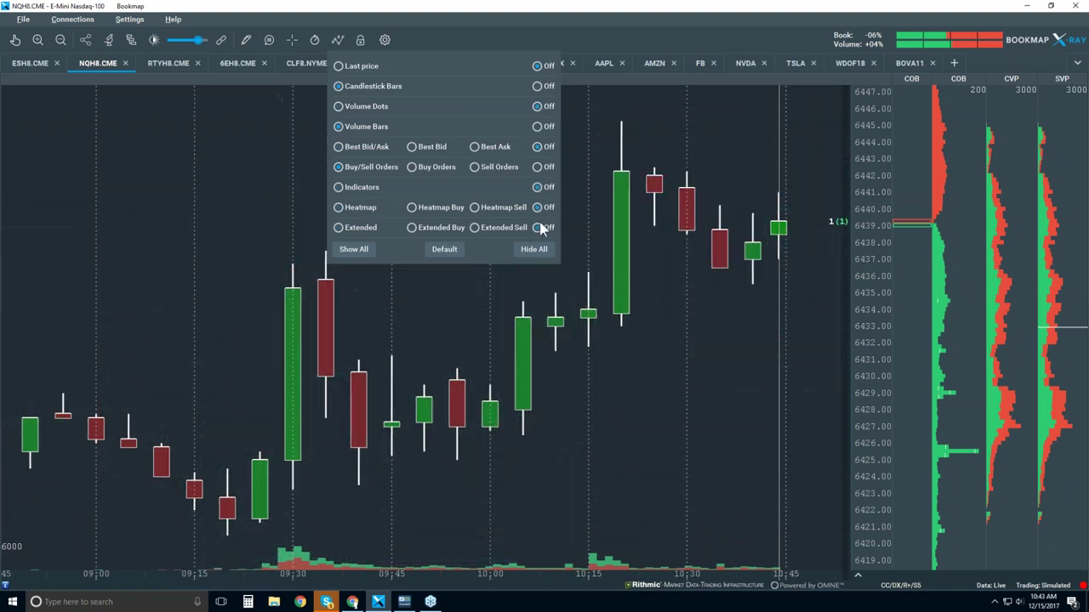
Step: Close the chart options panel and compress the time axis back to 08:45
click(447, 282)
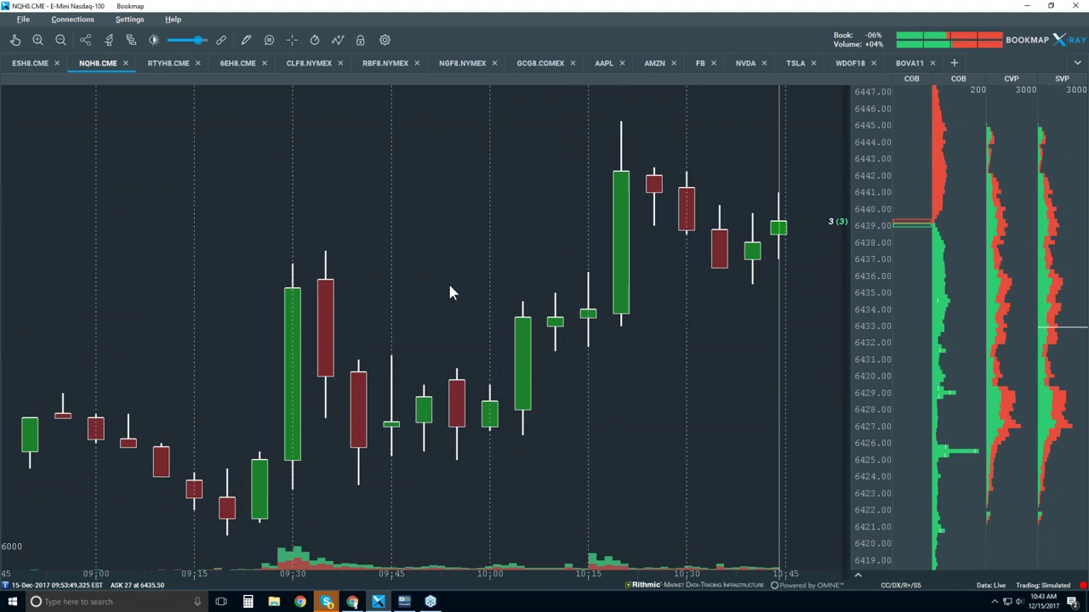
scroll(481, 226, down, 1)
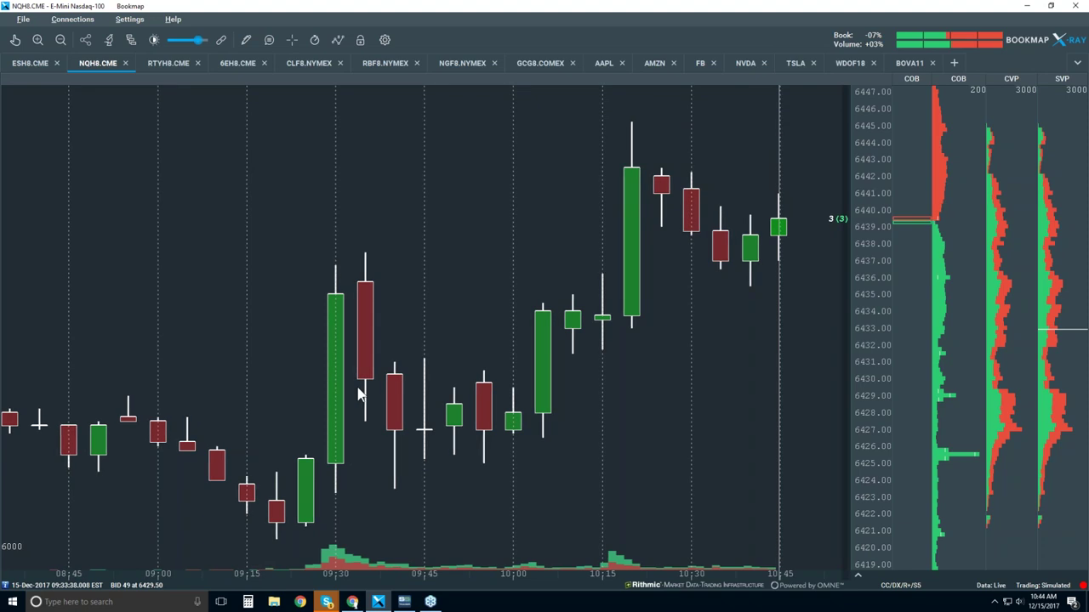
Step: Switch on the Best Bid/Ask lines in the visible chart components list
click(338, 40)
click(368, 146)
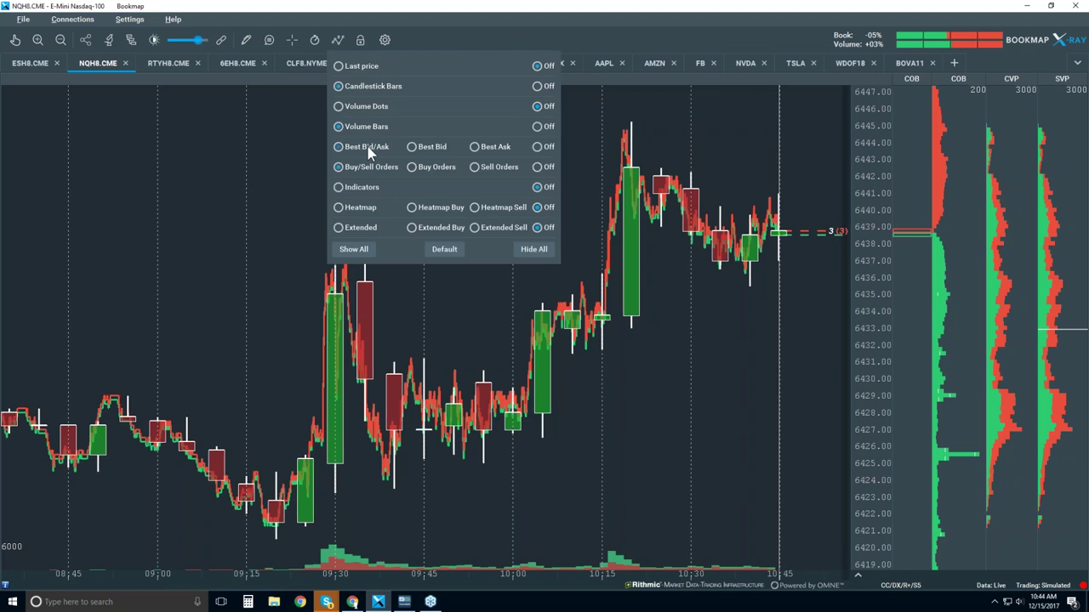
click(582, 174)
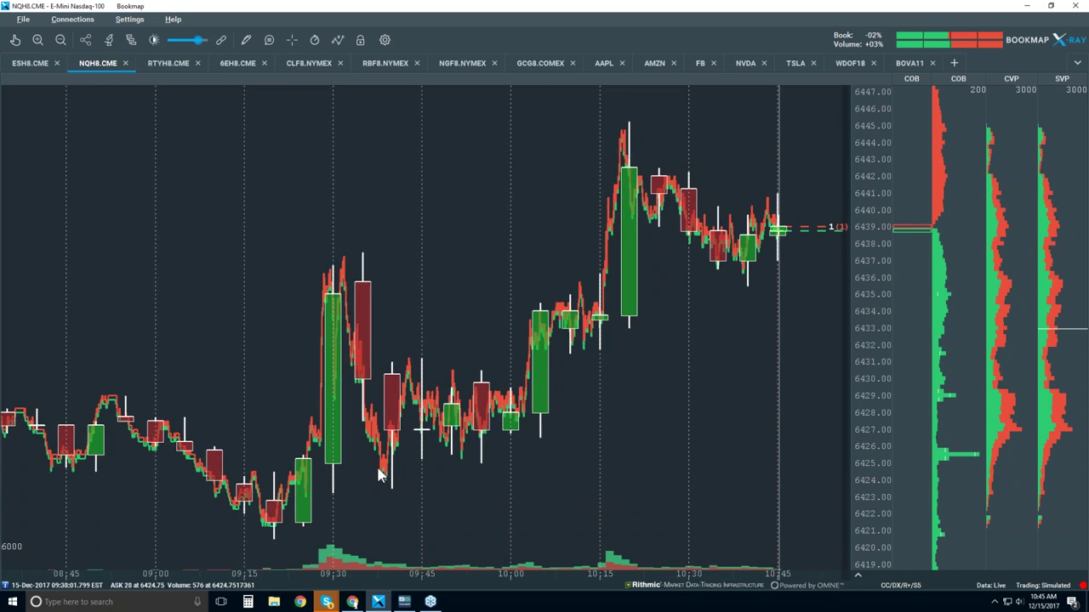
click(246, 37)
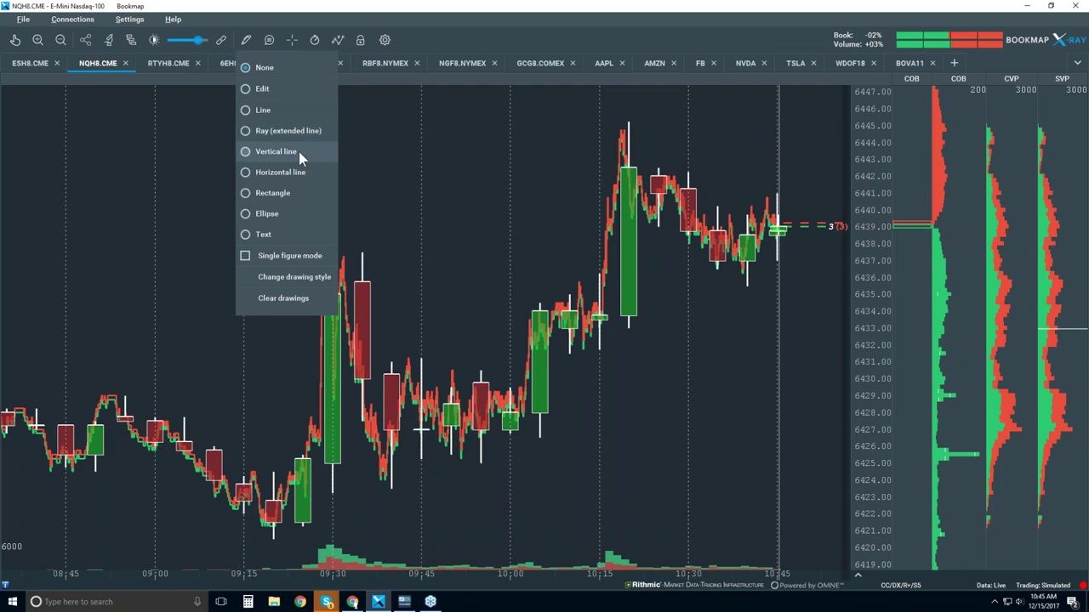
Step: Draw a yellow horizontal line at the 6424.75 bid, then leave drawing mode for the hand tool
click(280, 172)
click(89, 473)
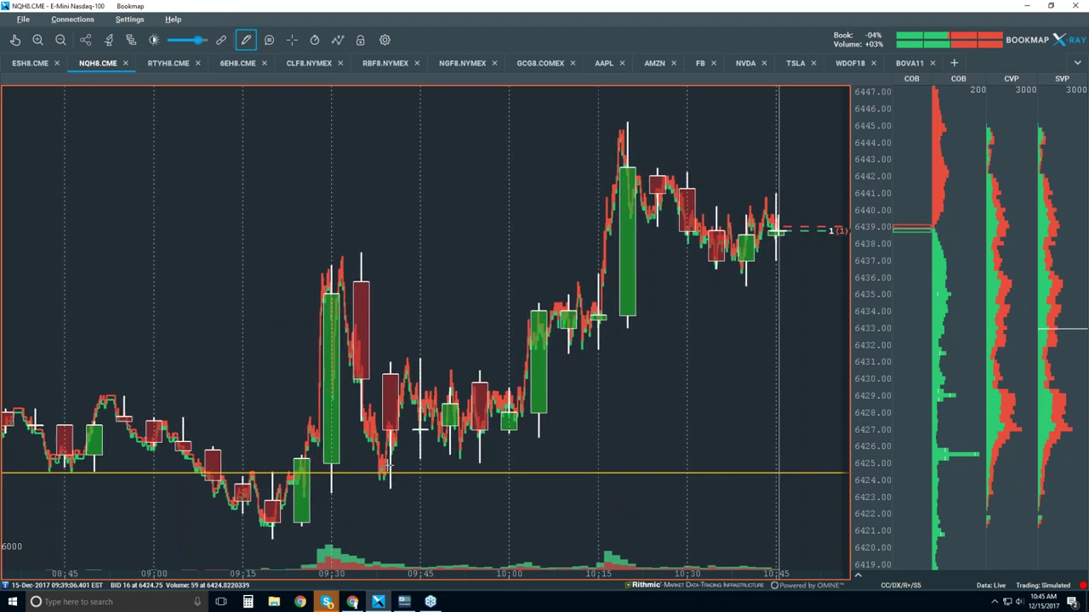
click(246, 41)
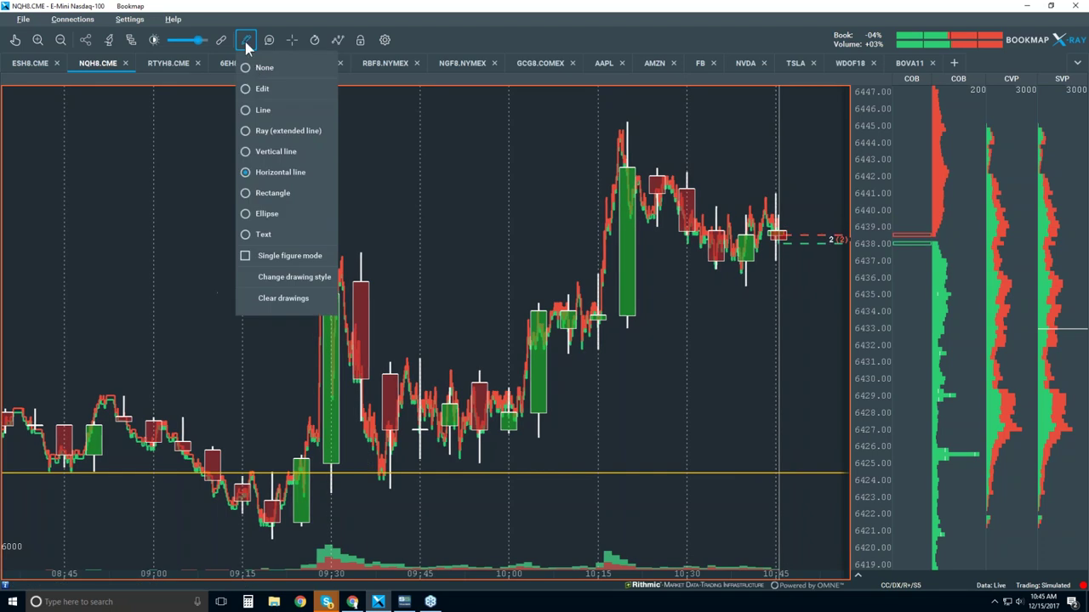
click(259, 70)
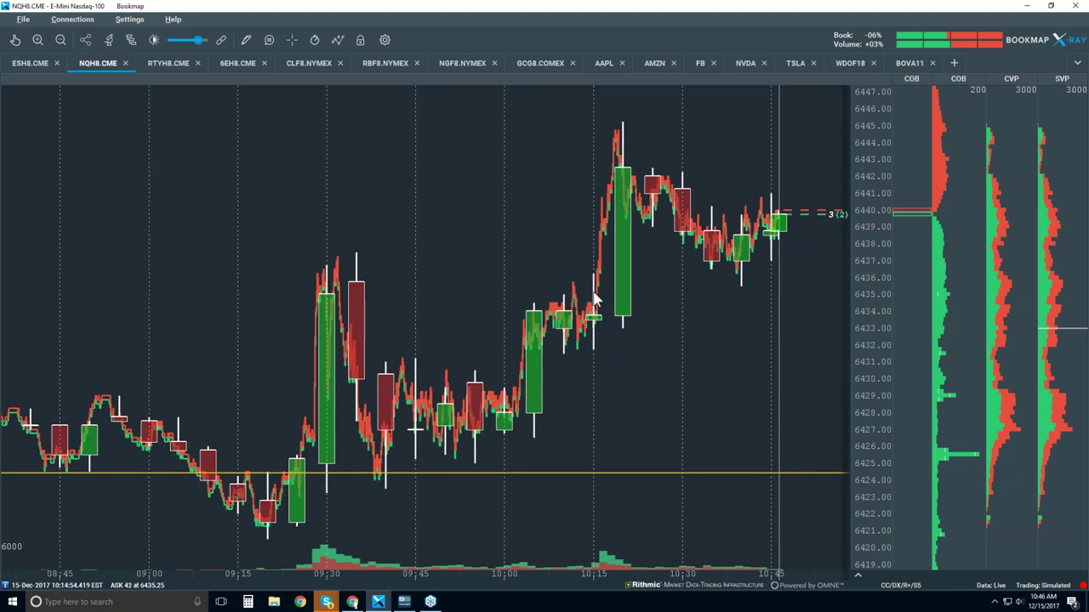
click(16, 39)
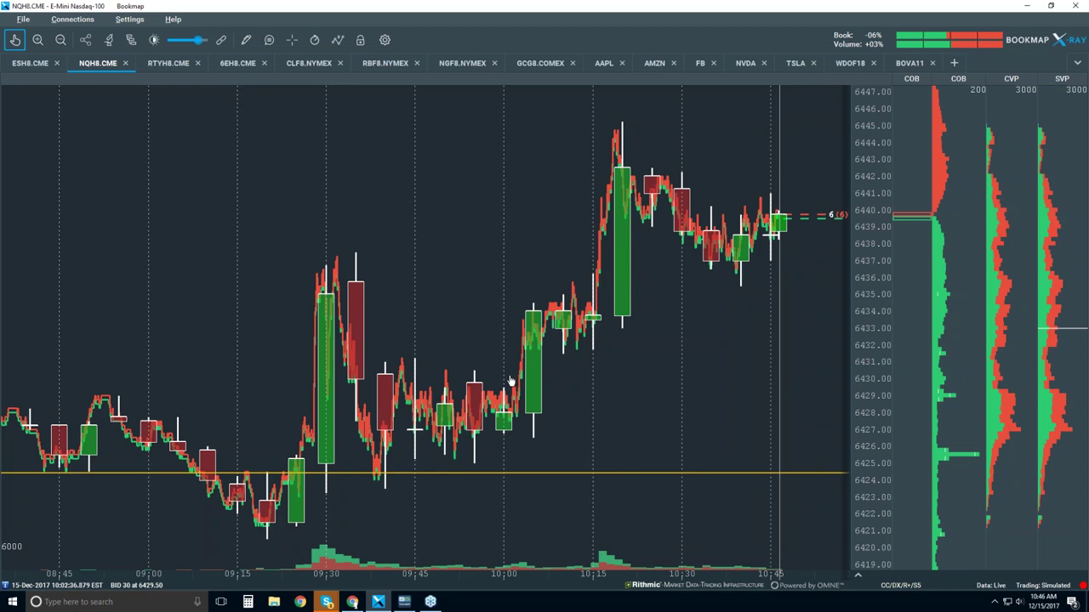
Step: Zoom the chart in to about 09:56–10:06, covering prices 6424 to 6437
scroll(510, 380, up, 10)
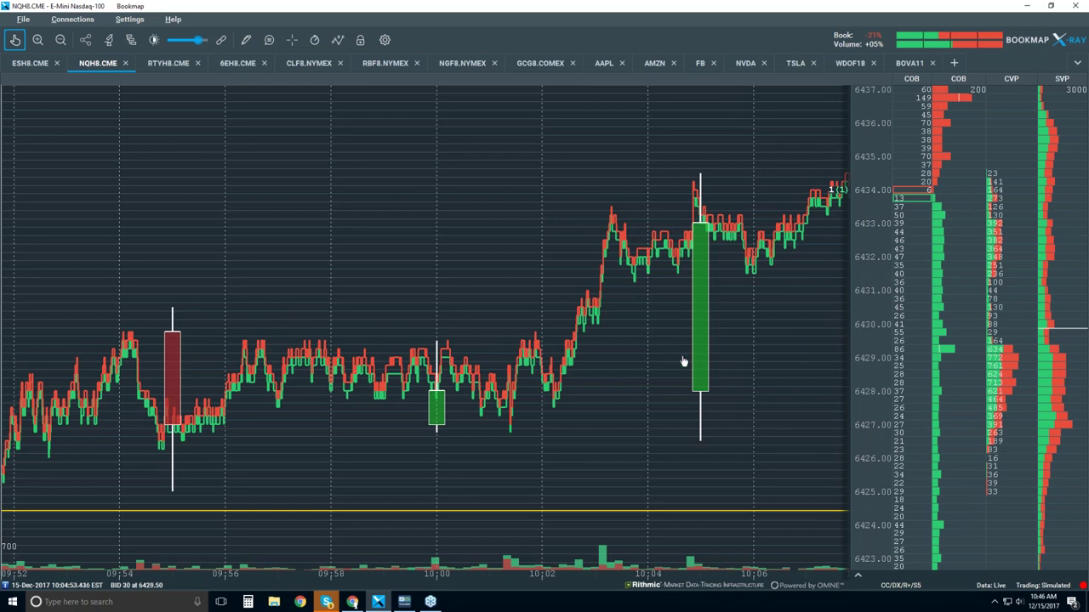
scroll(650, 304, up, 2)
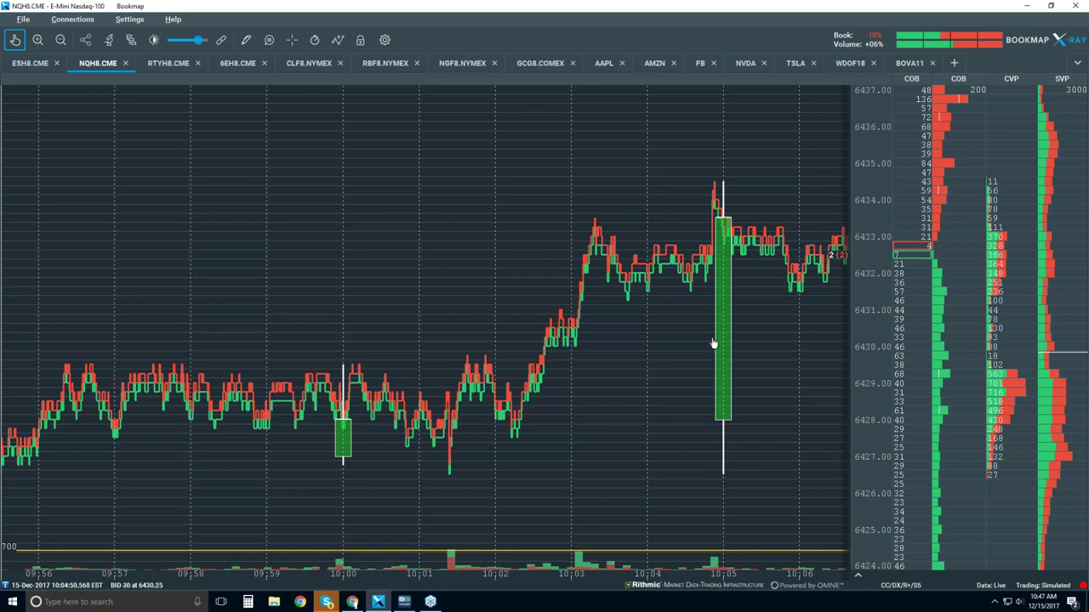
Step: Turn on Volume Dots in the chart display options and close the menu
click(337, 40)
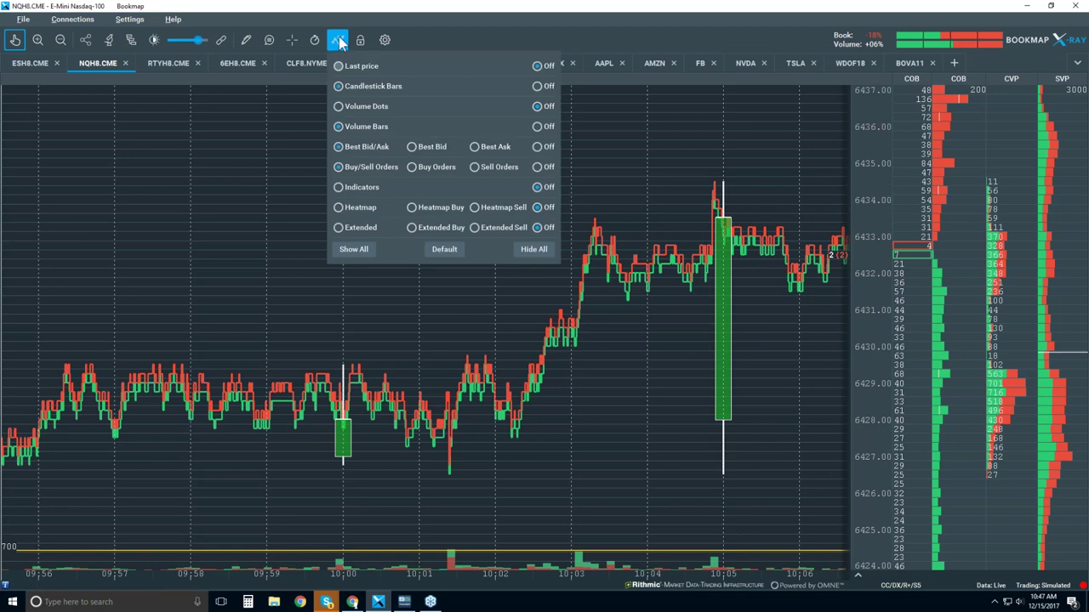
click(359, 109)
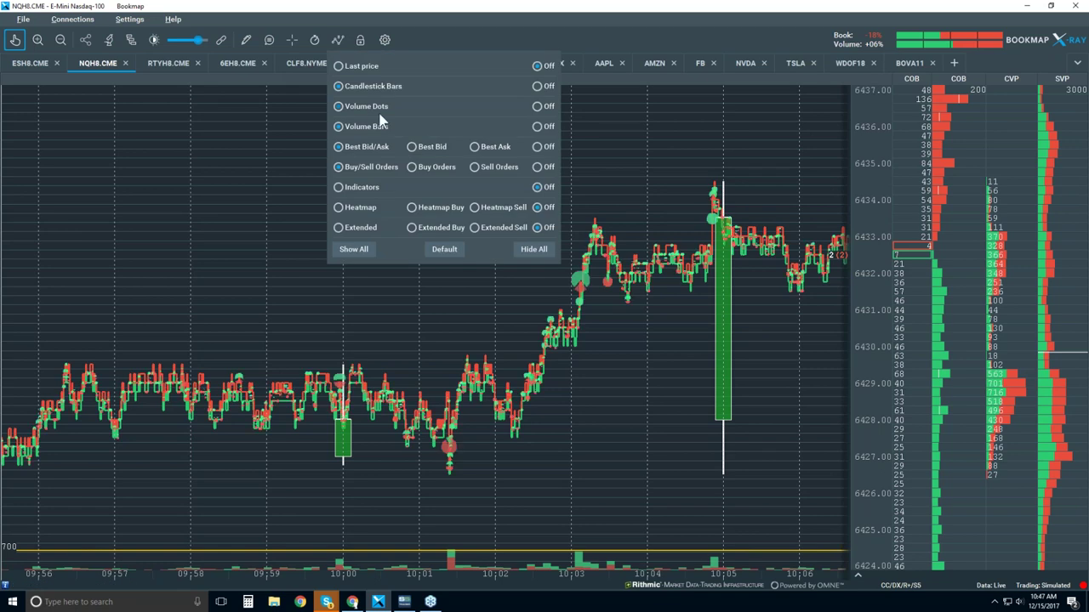
click(598, 154)
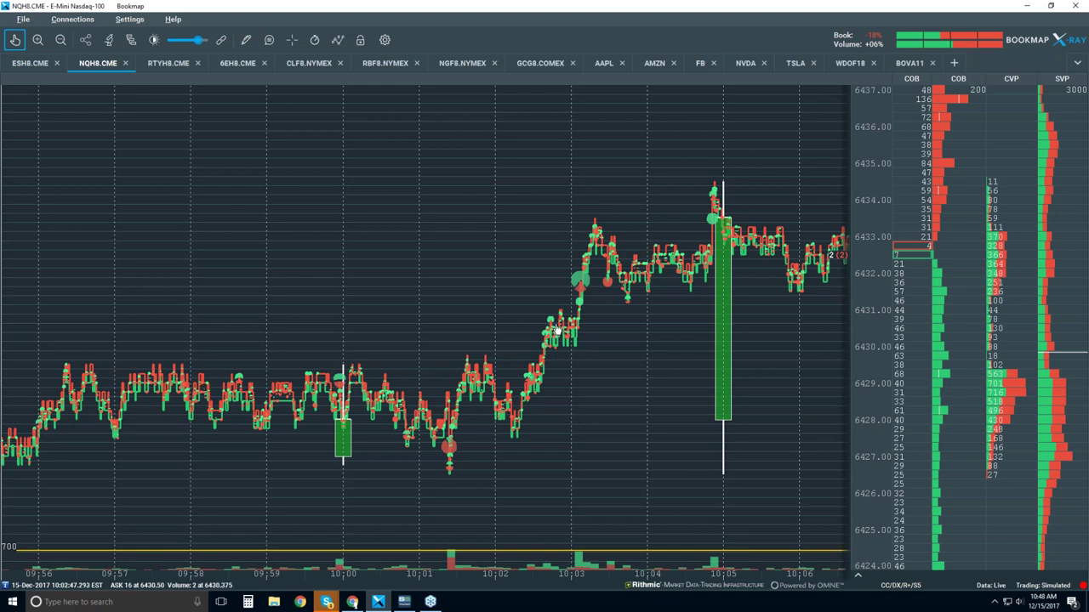
Step: Zoom in until the chart spans 10:02:43.5 to 10:02:46 at half-second intervals
scroll(558, 330, up, 5)
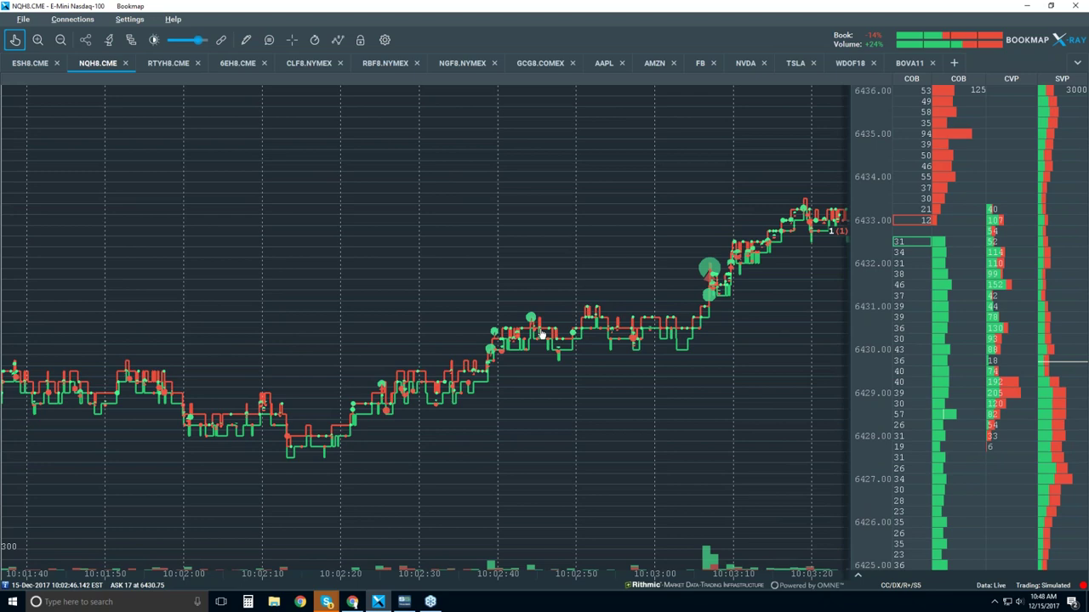
scroll(527, 316, up, 3)
scroll(548, 265, up, 4)
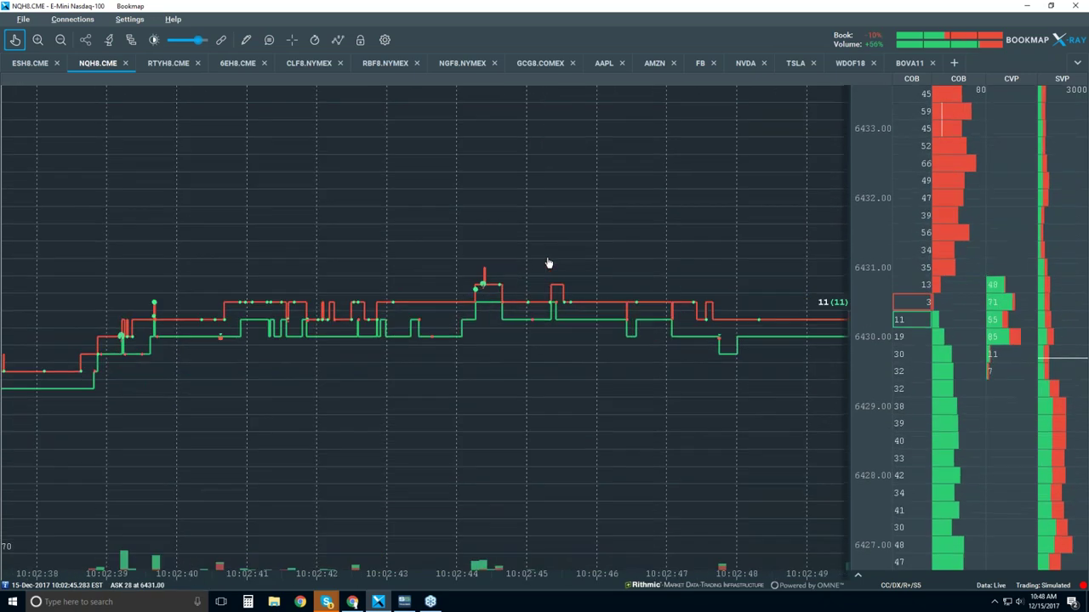
scroll(491, 314, up, 2)
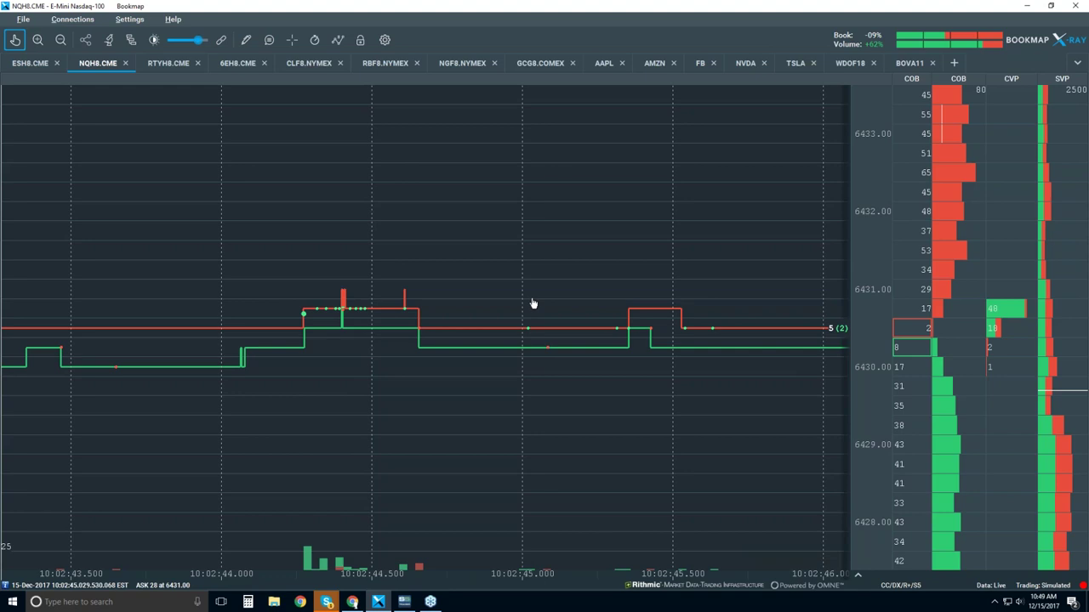
click(108, 40)
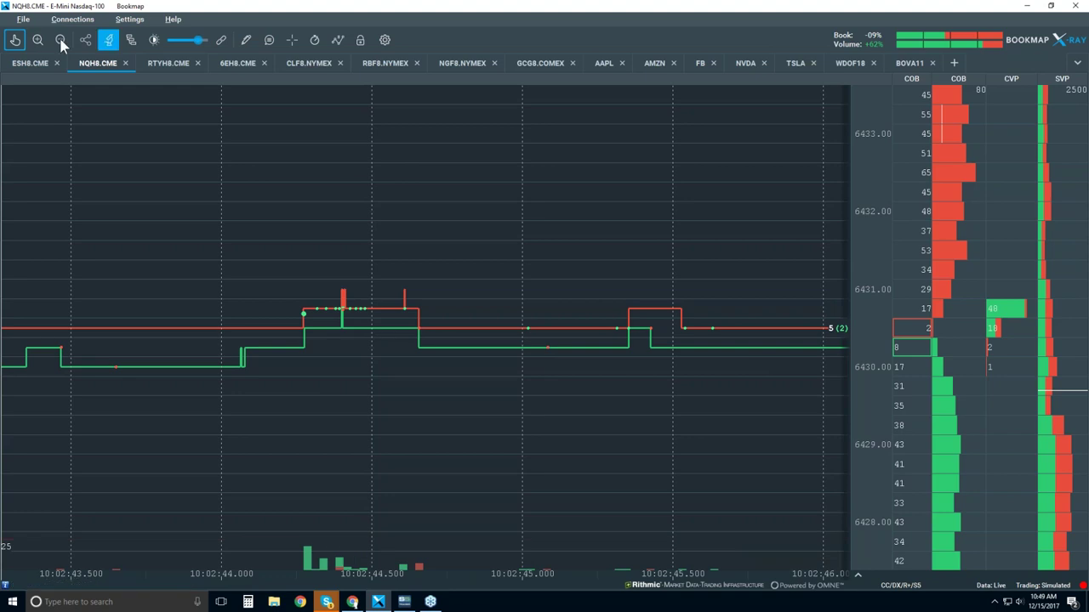
click(15, 44)
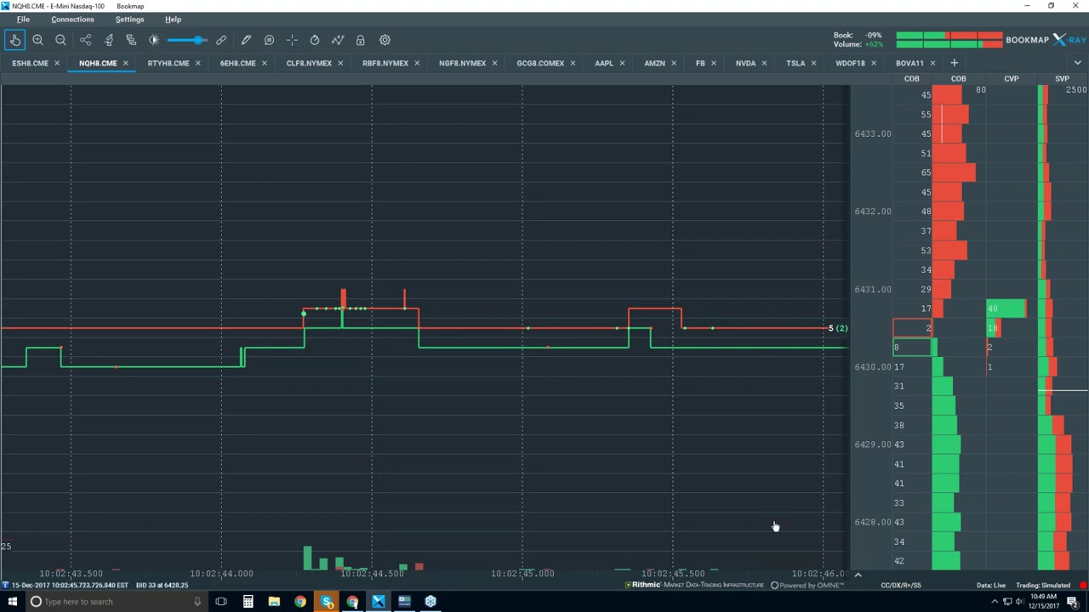
mouse_move(771, 544)
mouse_down()
mouse_move(768, 477)
mouse_move(766, 531)
mouse_up()
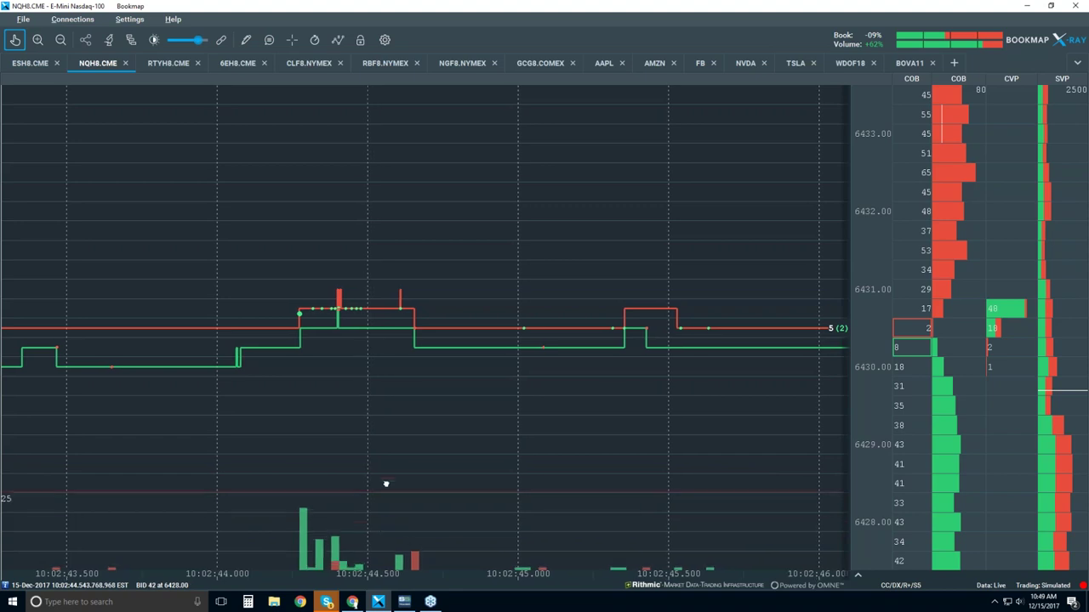
drag(384, 481, 390, 532)
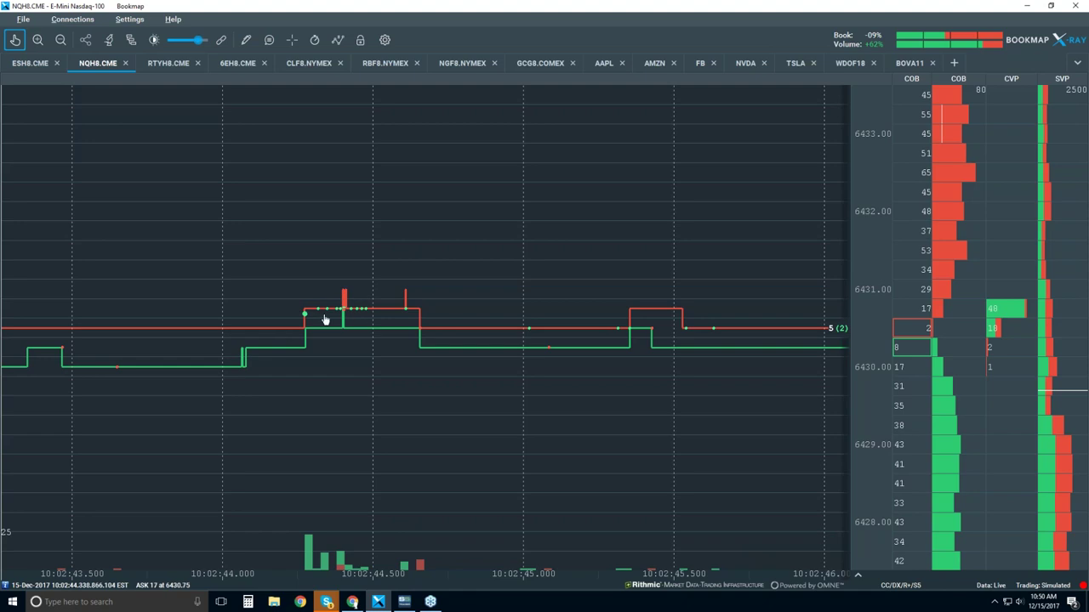
Step: Zoom out and back in to about 10 ms grid spacing near 10:02:44.28
scroll(325, 319, down, 3)
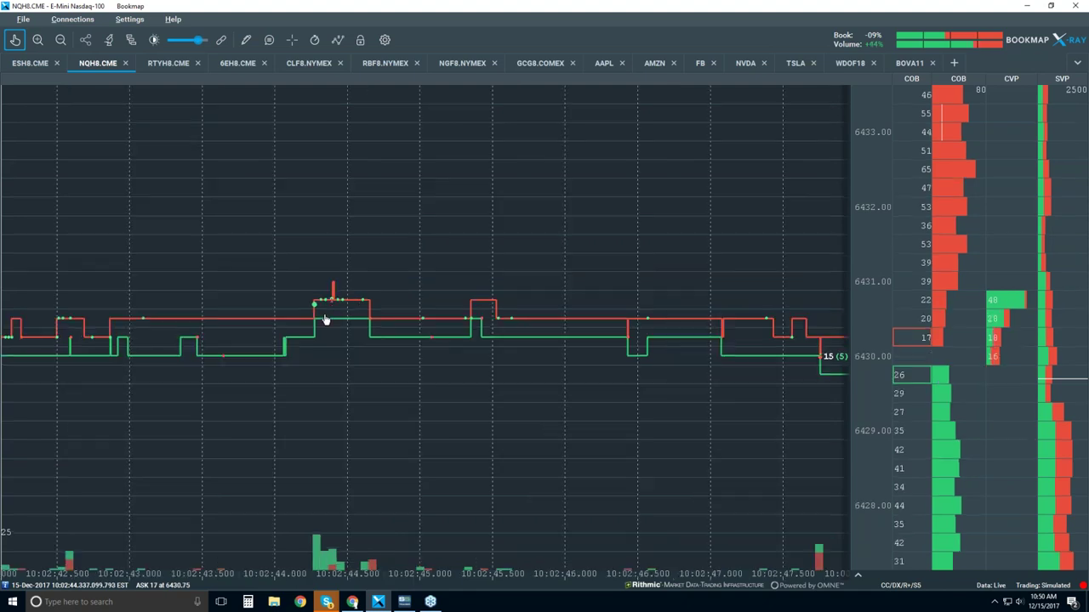
scroll(324, 319, down, 2)
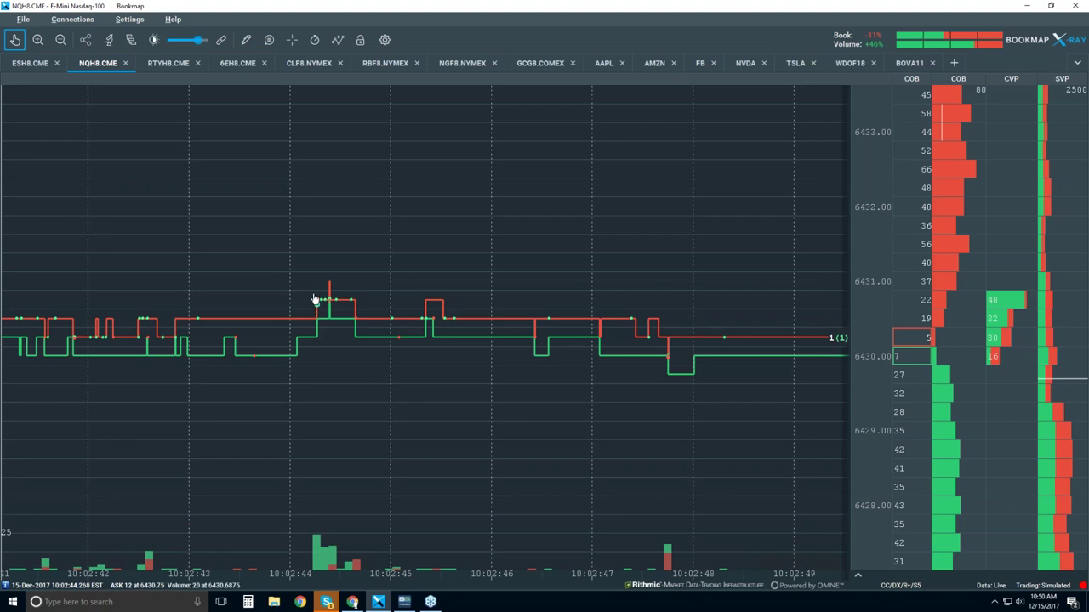
scroll(319, 304, up, 3)
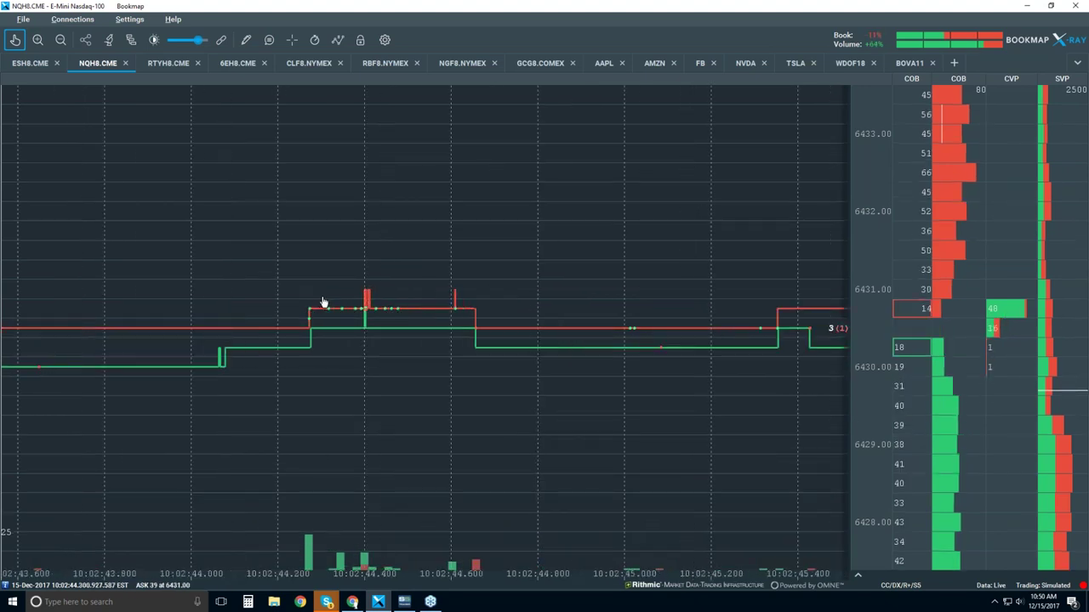
scroll(255, 323, up, 2)
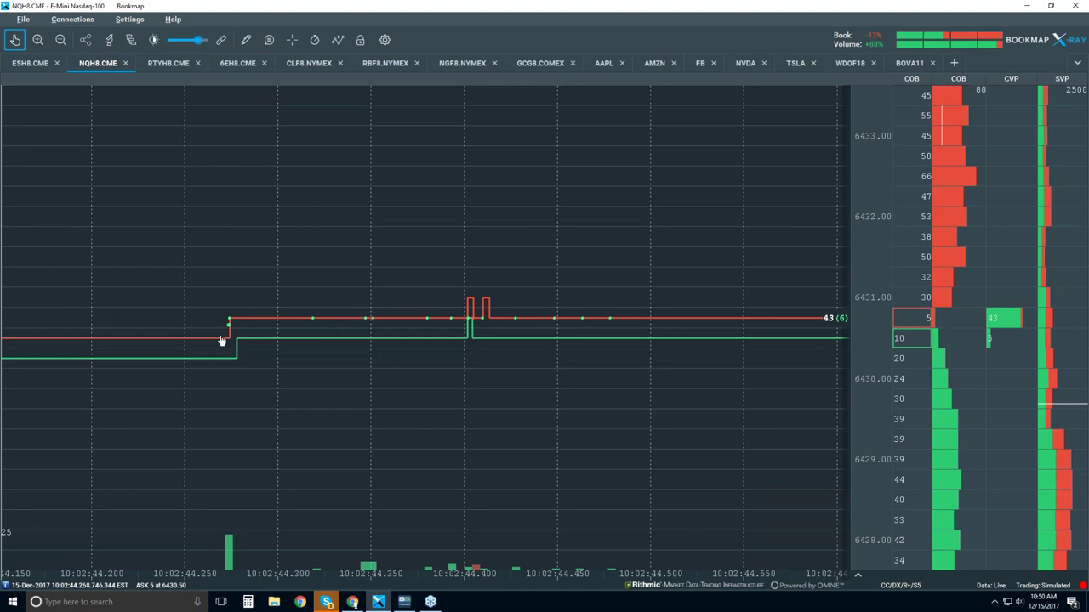
scroll(221, 341, down, 2)
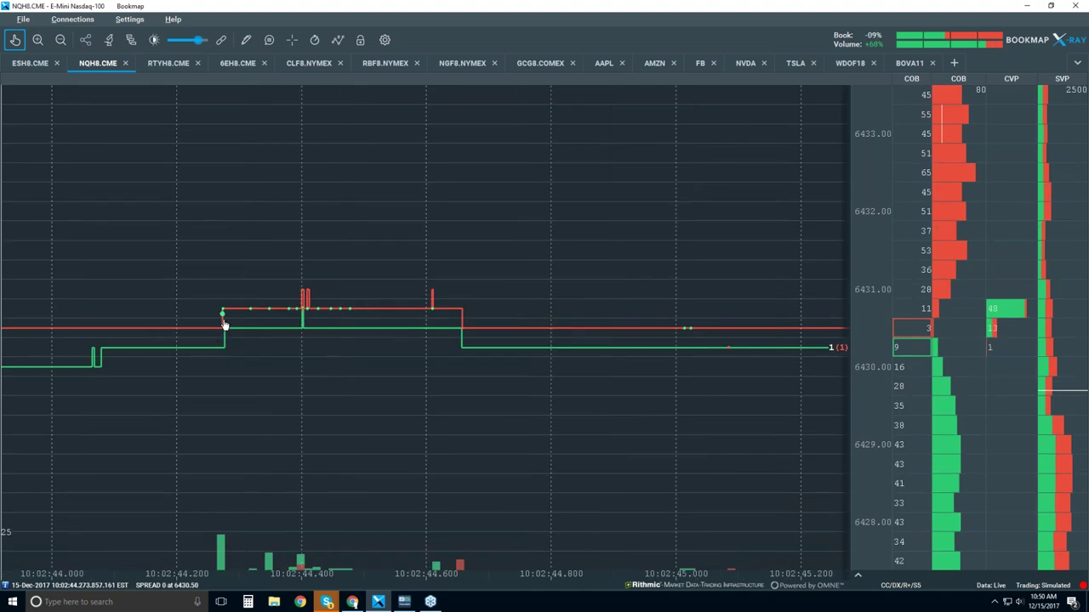
scroll(224, 325, up, 3)
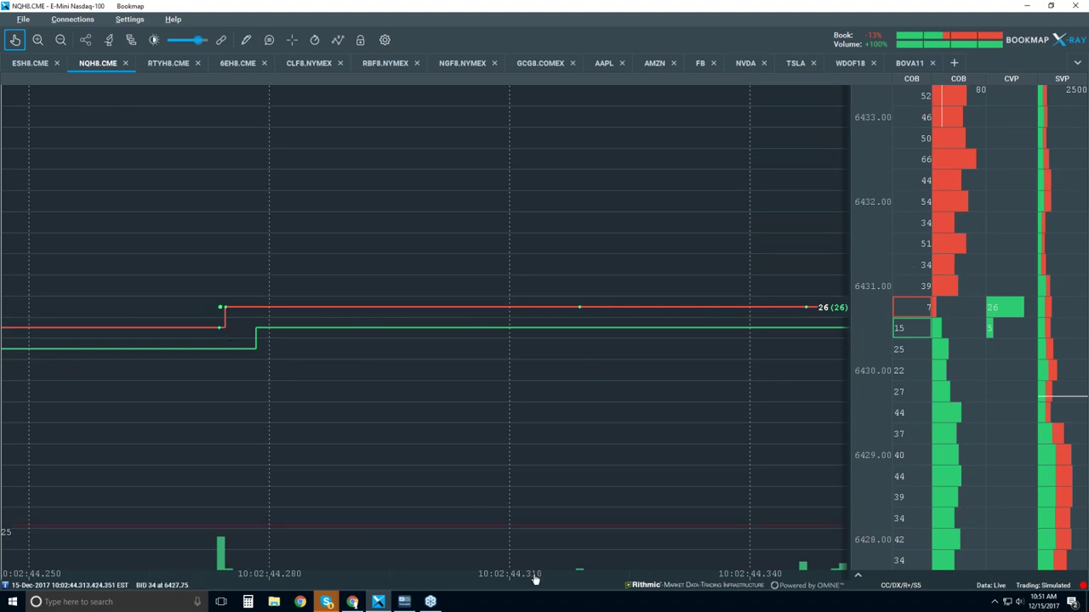
Step: Zoom in on the 10:03:07 price spike, then begin zooming back out
scroll(581, 313, up, 5)
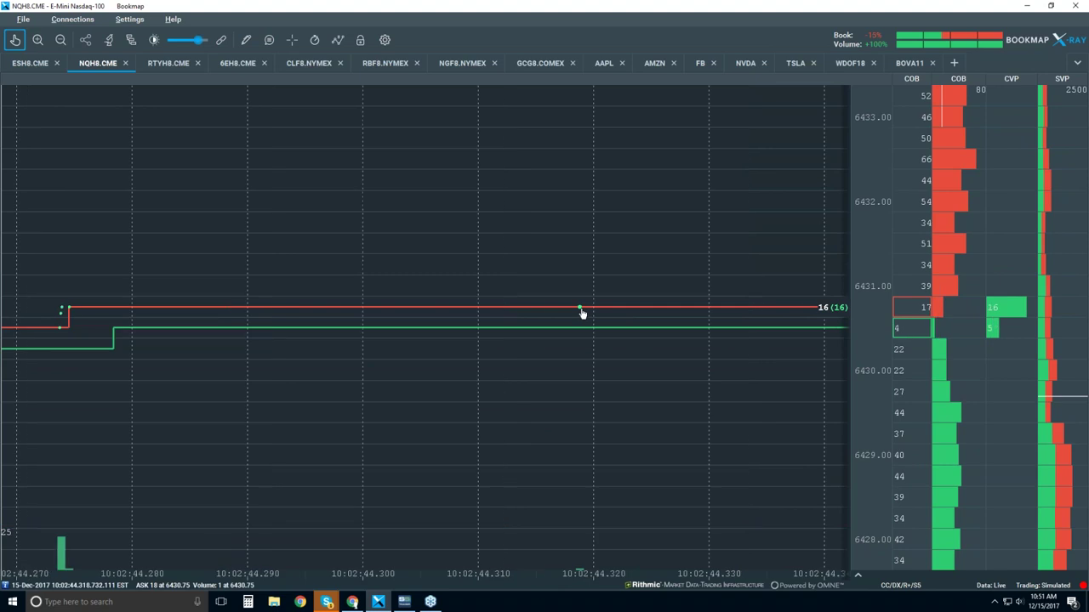
scroll(580, 323, up, 1)
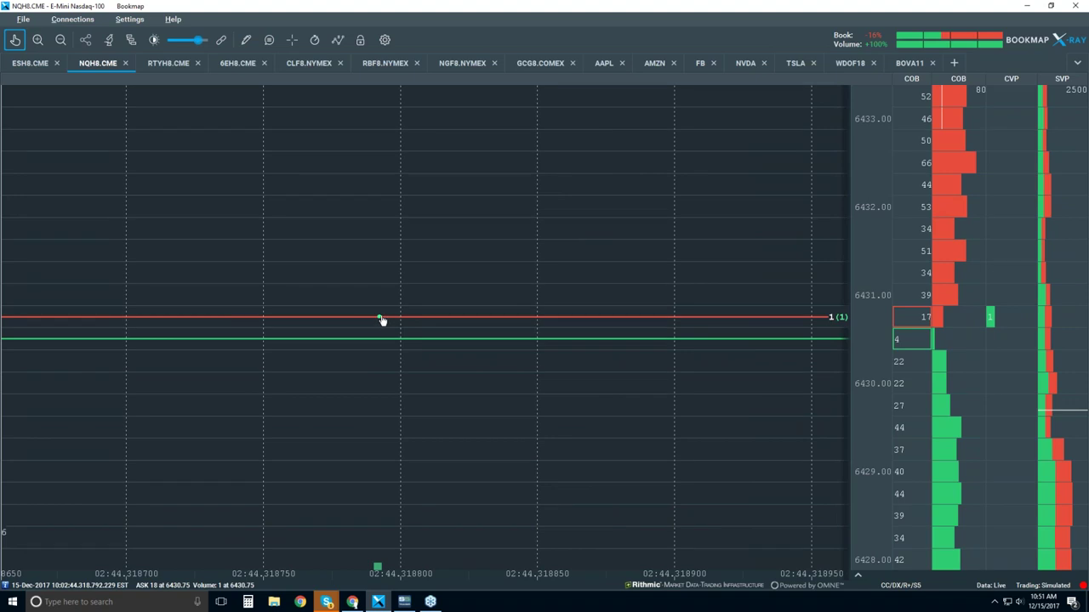
scroll(403, 294, down, 5)
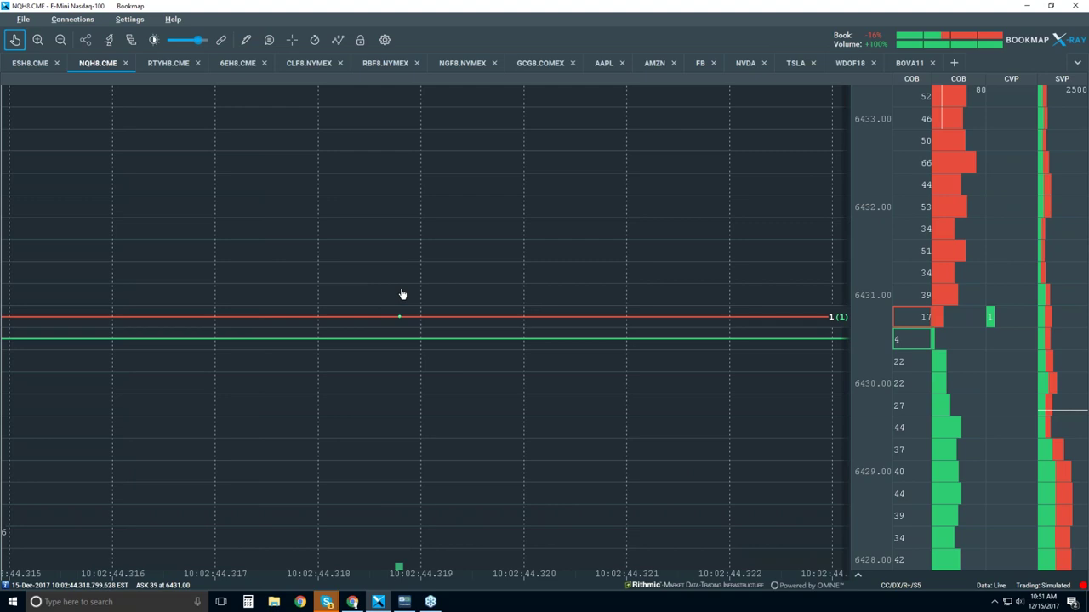
scroll(402, 294, down, 2)
scroll(402, 294, down, 2)
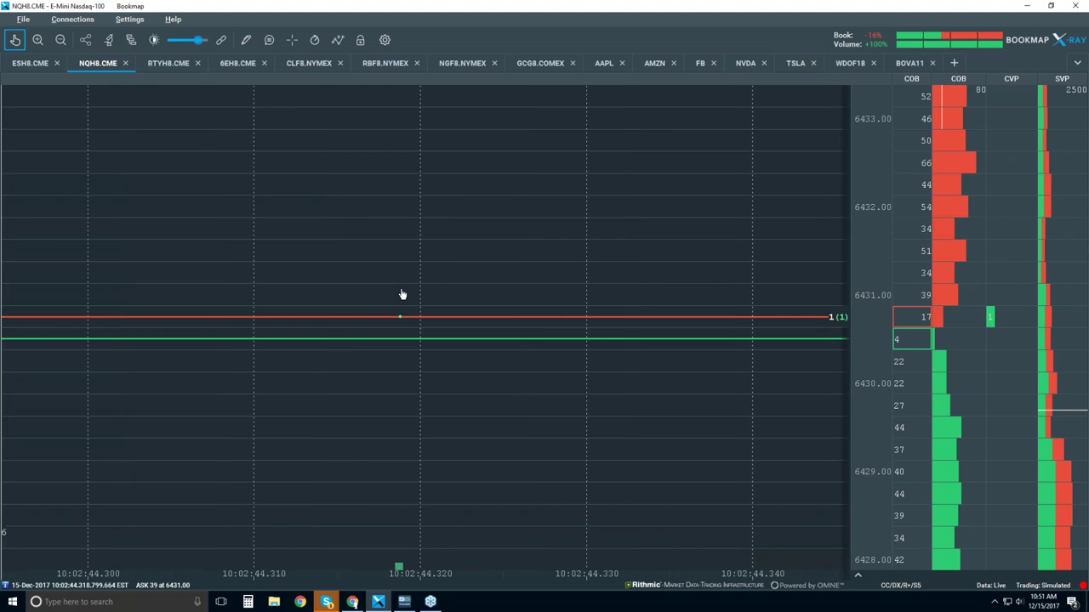
scroll(402, 294, down, 2)
scroll(402, 294, down, 3)
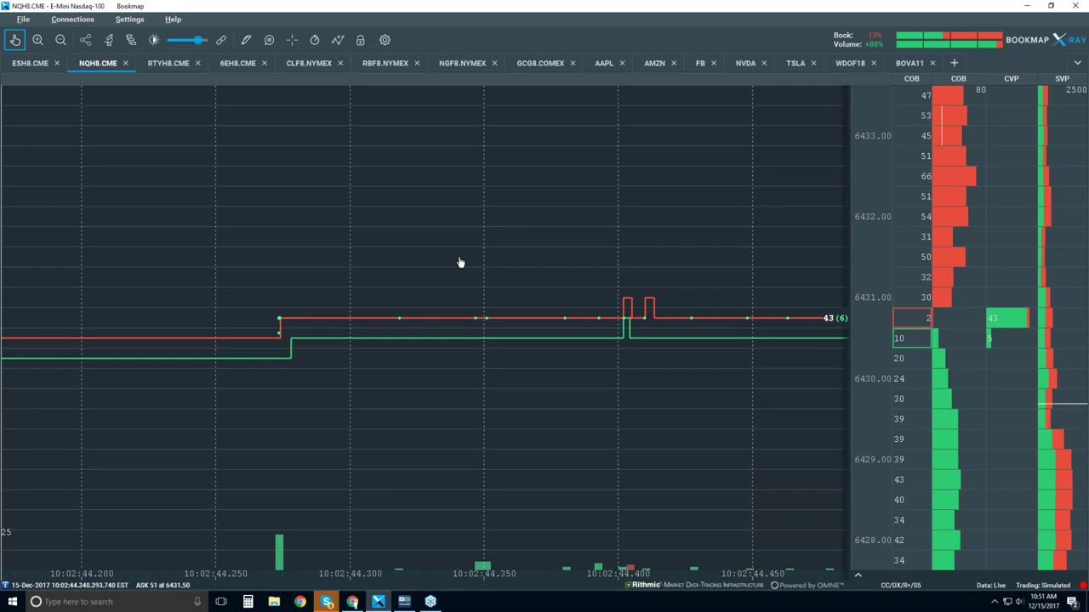
Step: Settle the zoom on about one minute, 10:02:20 to 10:03:25
scroll(465, 263, down, 5)
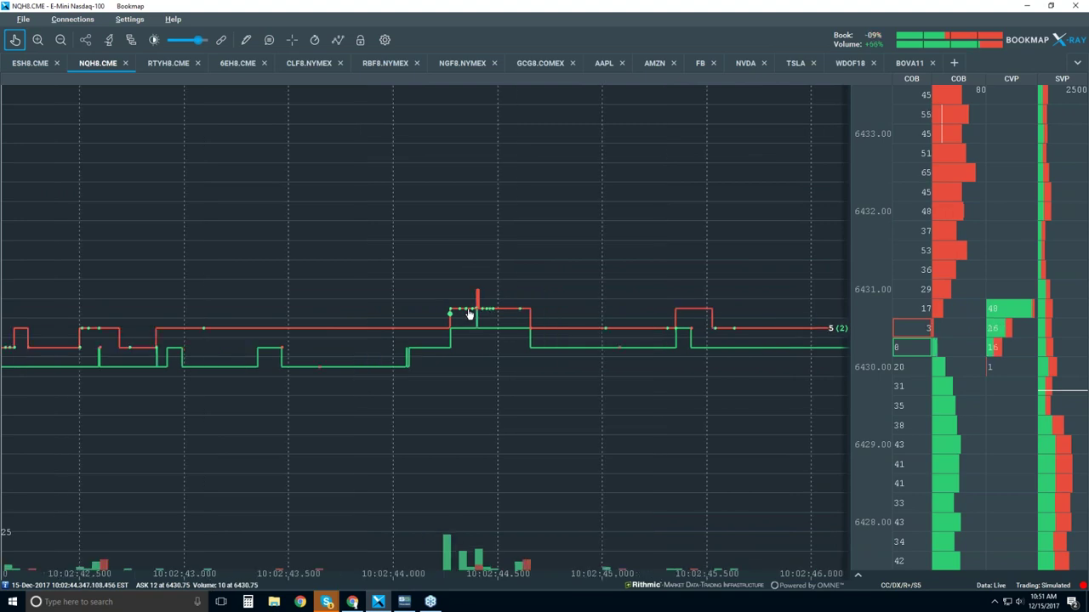
scroll(468, 314, down, 5)
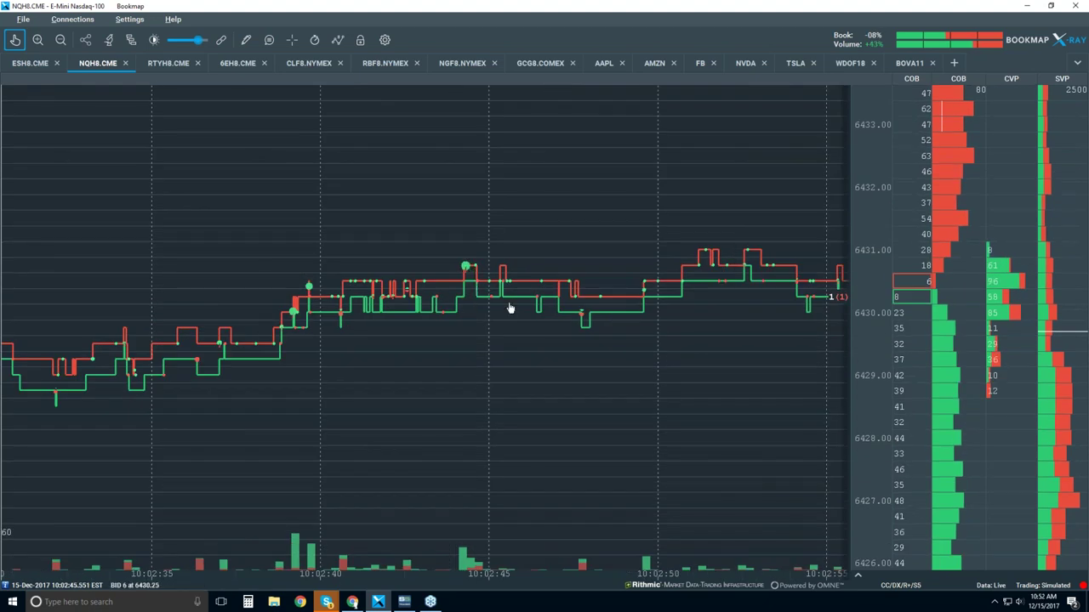
scroll(510, 338, down, 3)
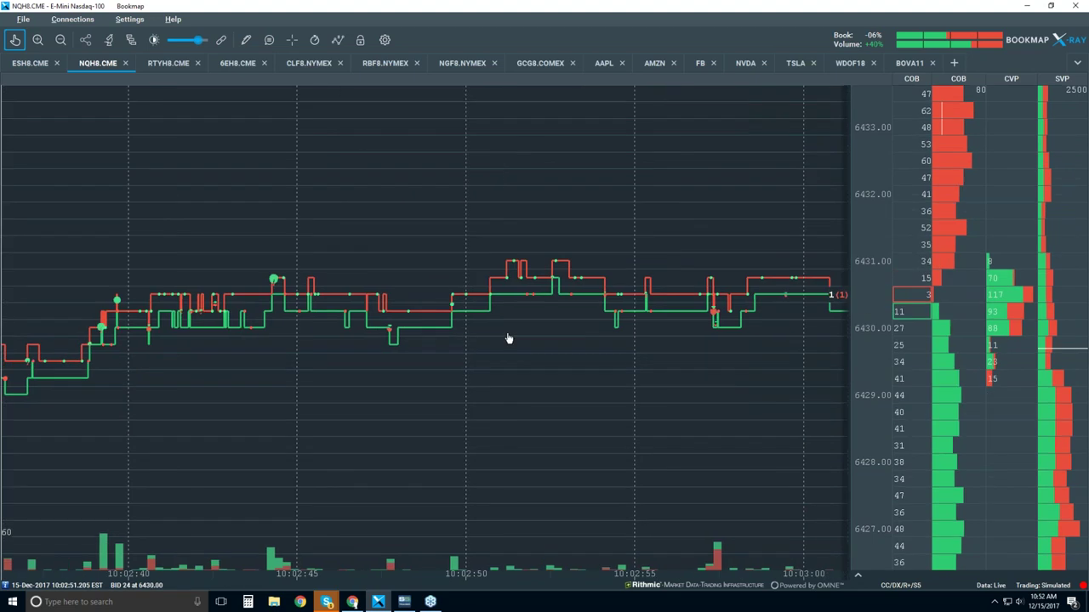
scroll(508, 338, down, 2)
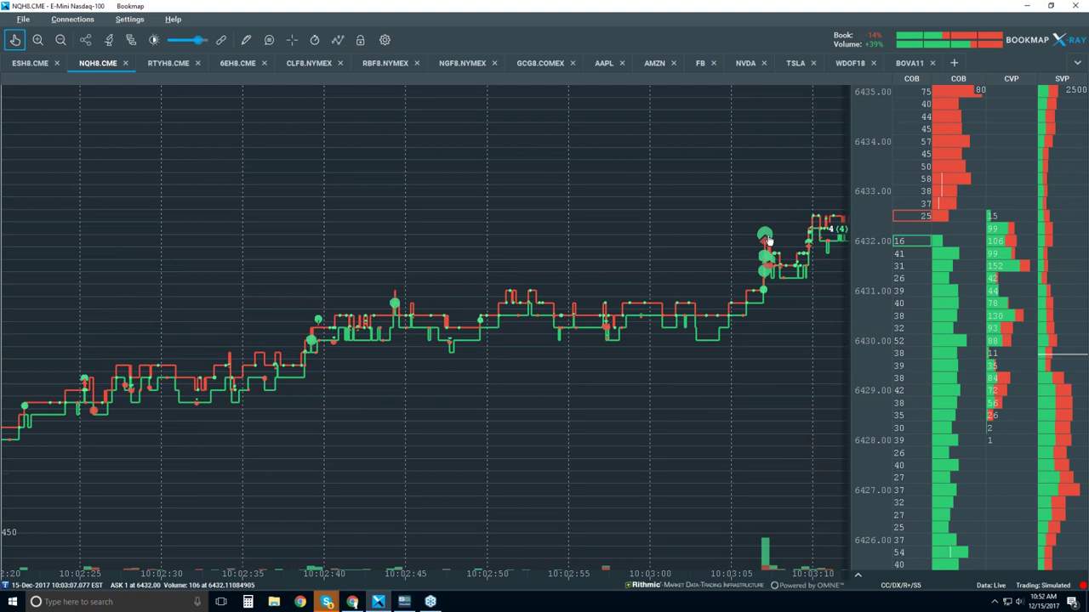
scroll(769, 249, up, 2)
scroll(768, 264, up, 1)
scroll(768, 264, up, 6)
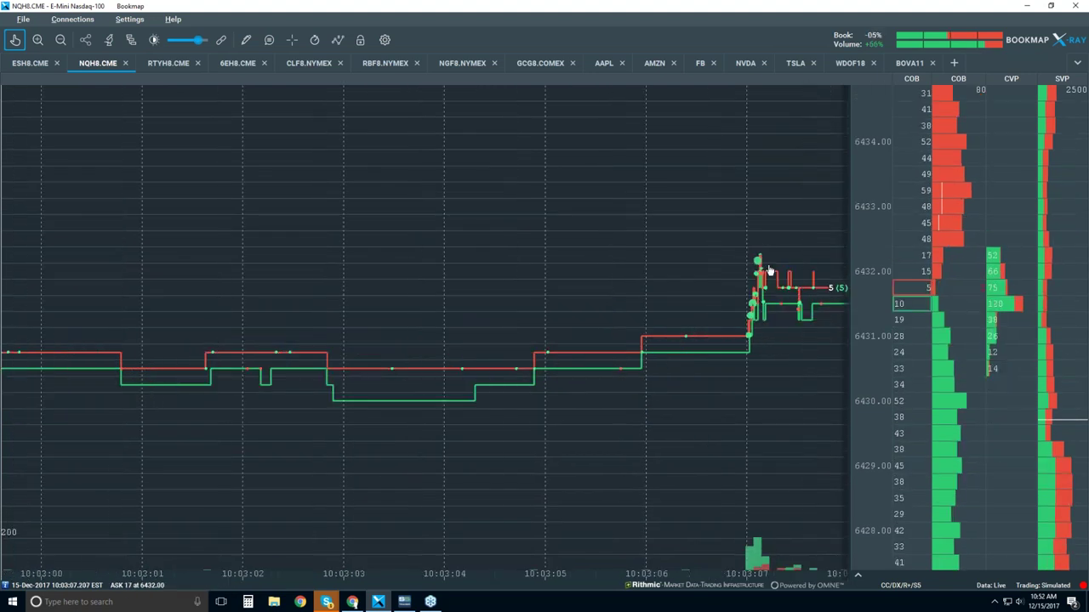
scroll(695, 311, up, 3)
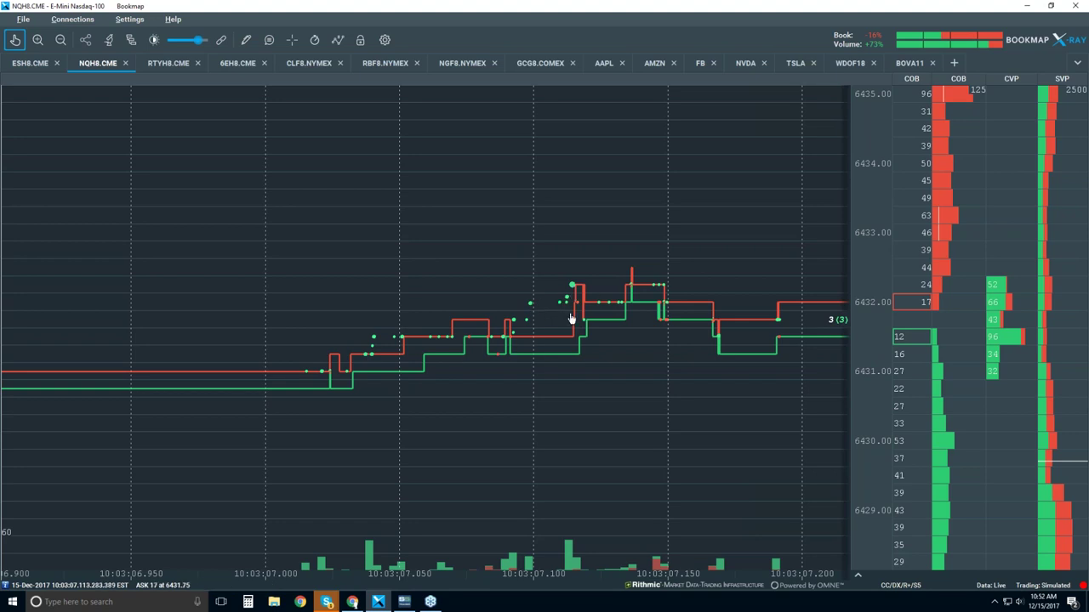
scroll(572, 319, down, 10)
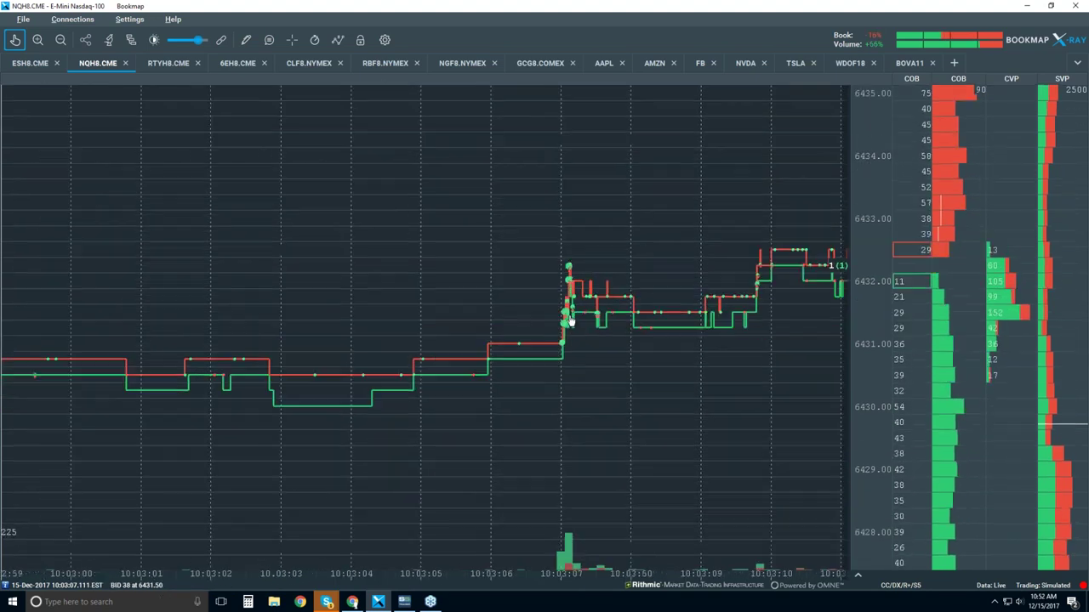
scroll(569, 315, down, 3)
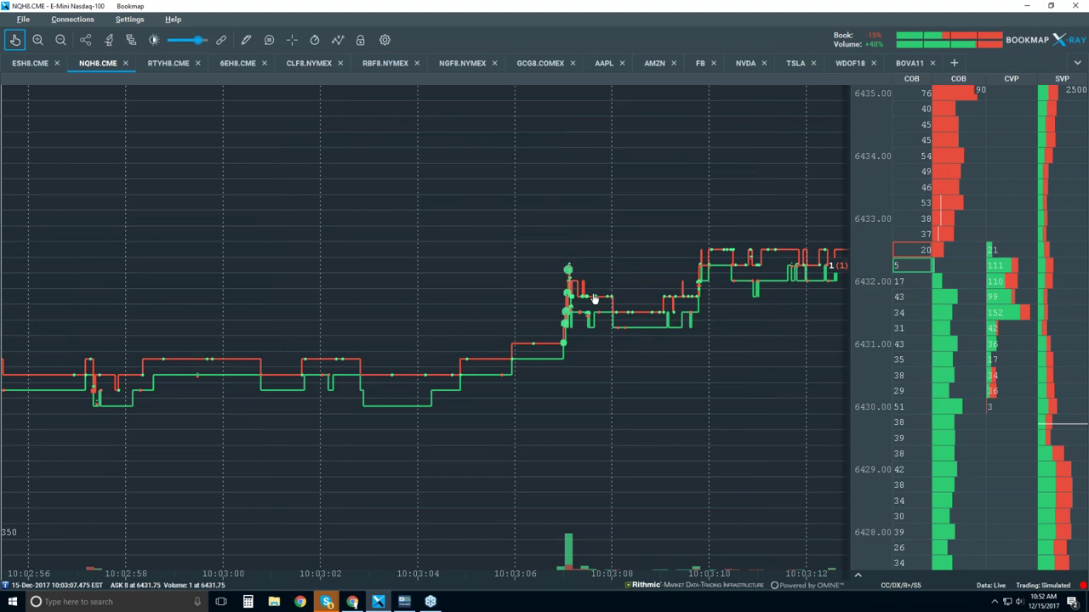
scroll(597, 292, down, 5)
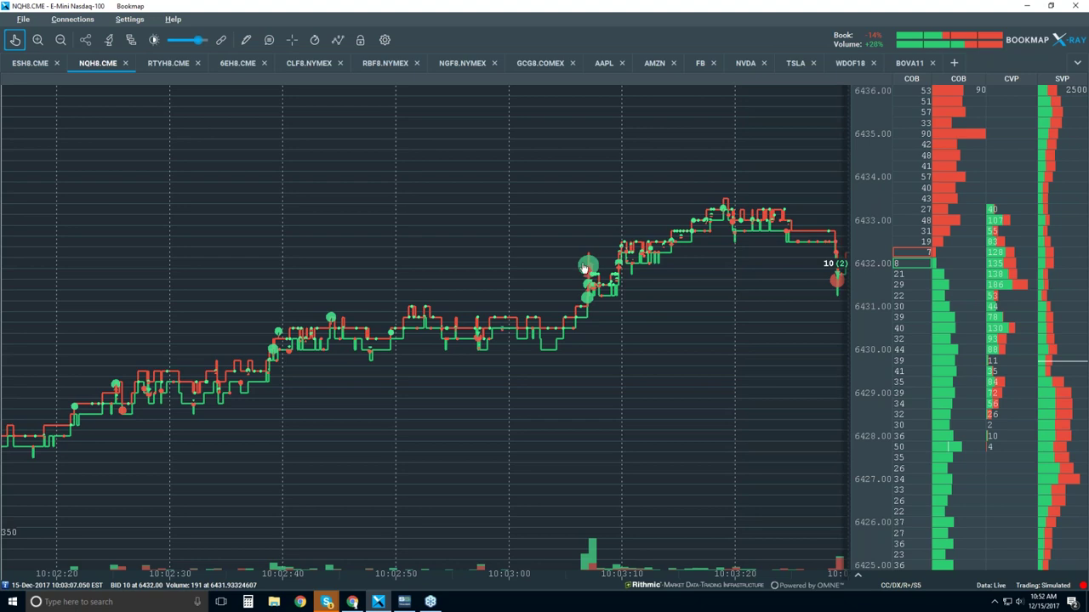
Step: Turn on hover data readouts for trades and zoom to about 10:01:30–10:03:50
click(269, 40)
mouse_move(584, 269)
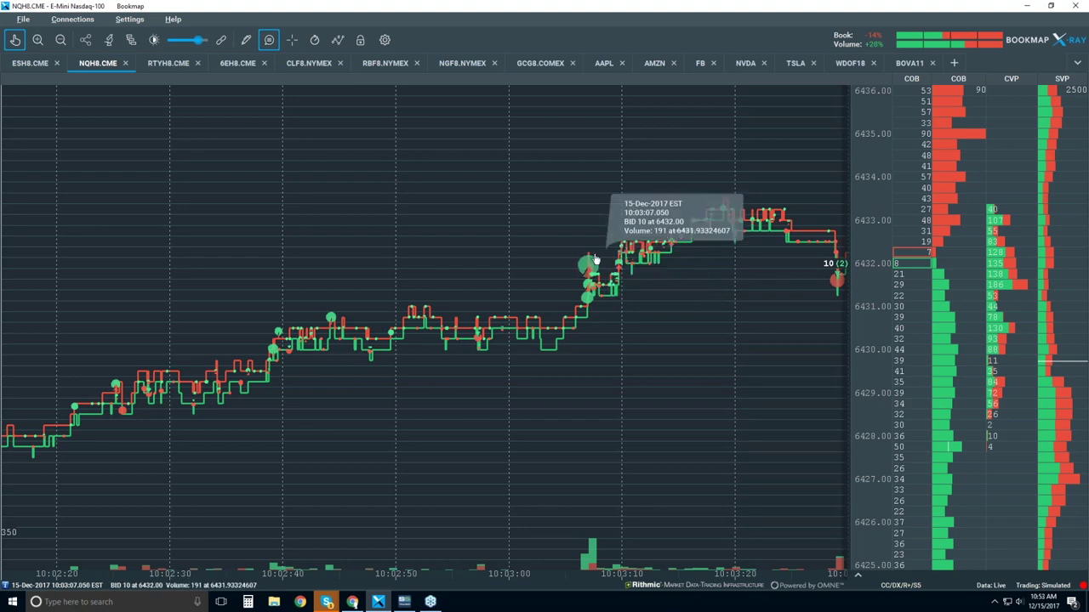
scroll(596, 259, up, 2)
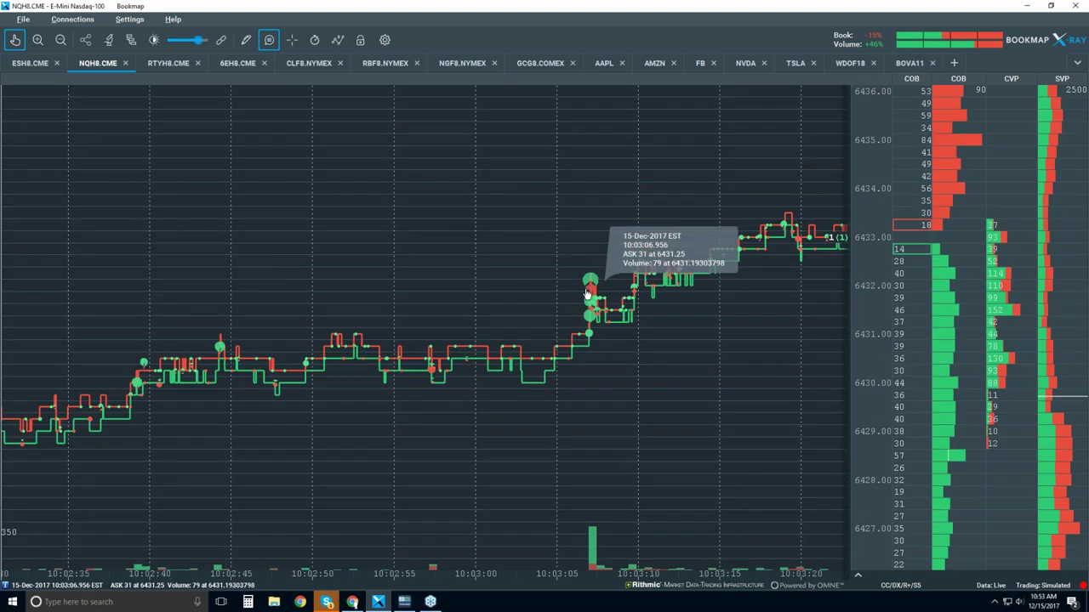
scroll(589, 306, up, 4)
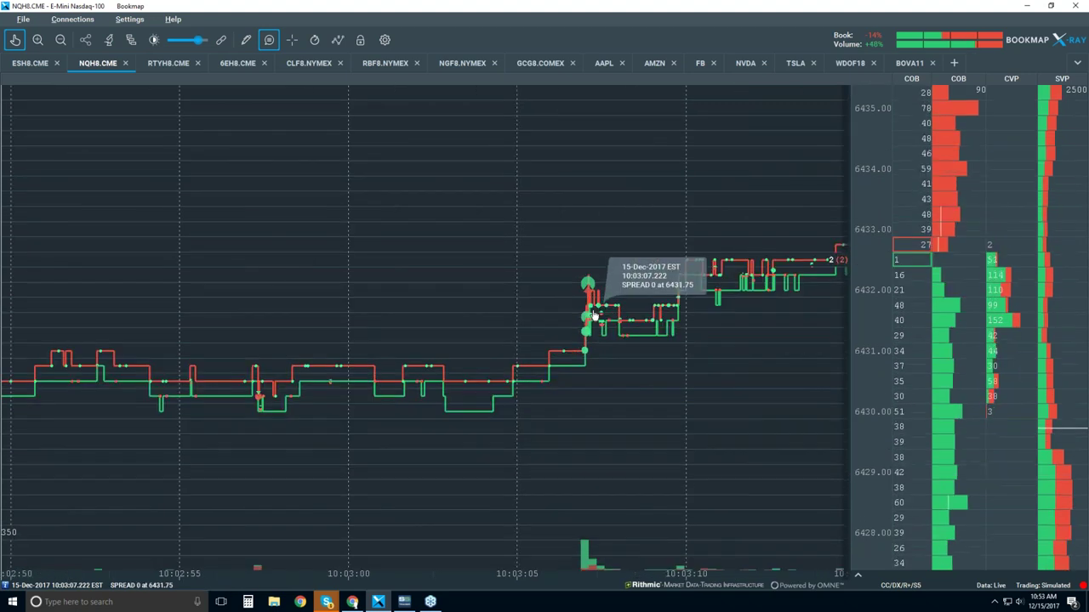
scroll(583, 310, up, 2)
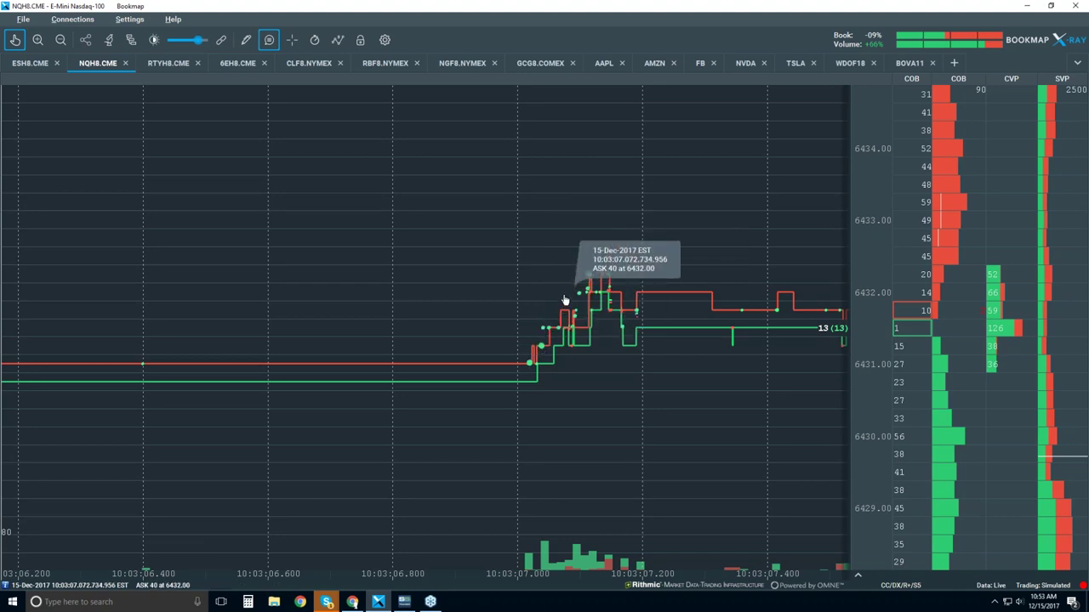
scroll(564, 300, down, 10)
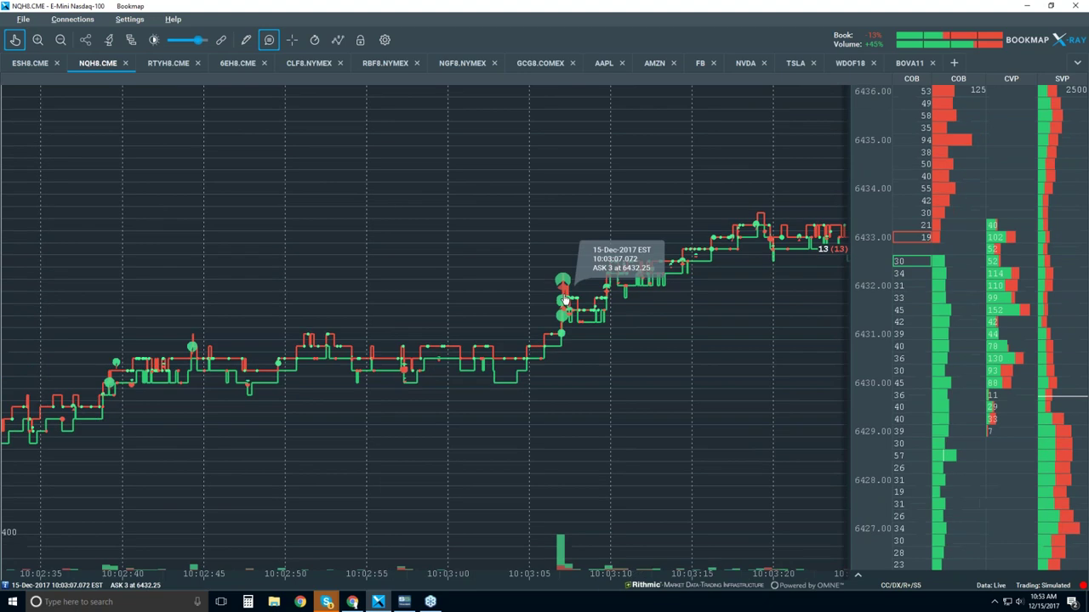
scroll(564, 300, down, 3)
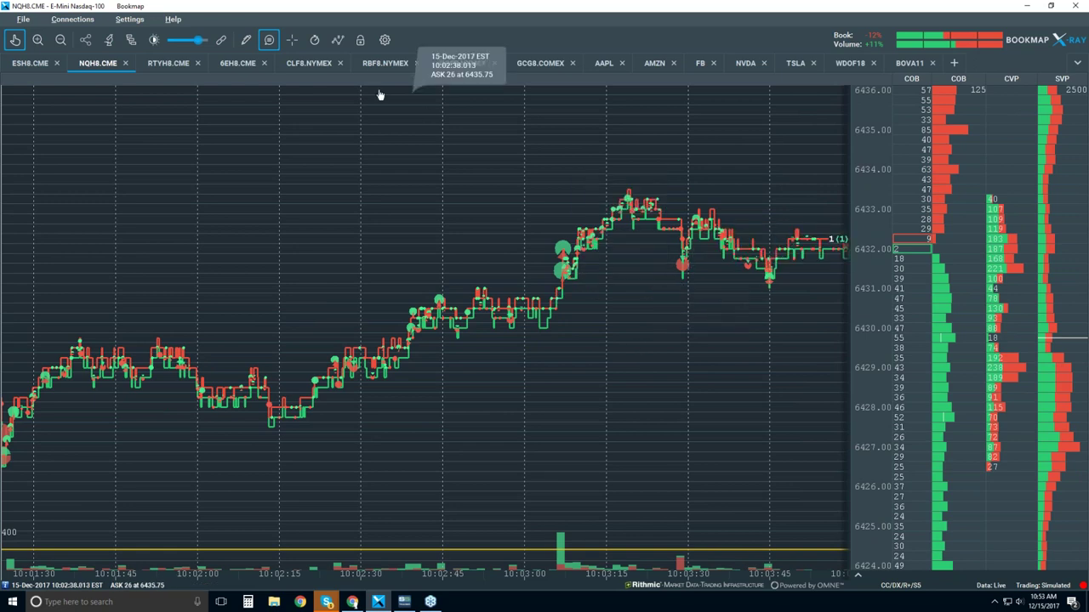
Step: Turn off hover readouts, zoom out to 08:45–11:00, and return to the hand tool
click(269, 40)
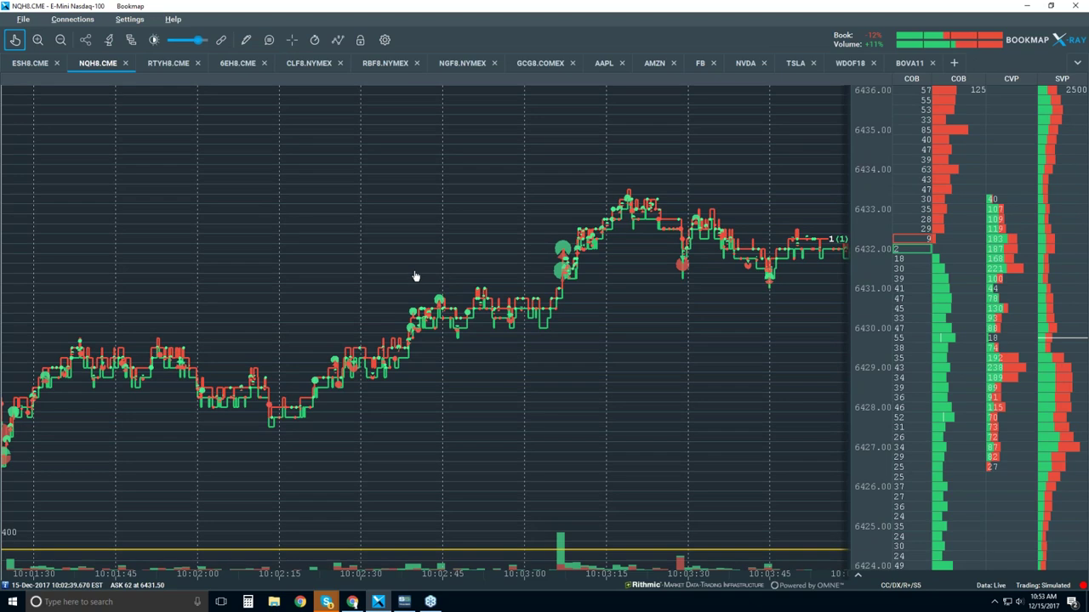
scroll(426, 275, down, 2)
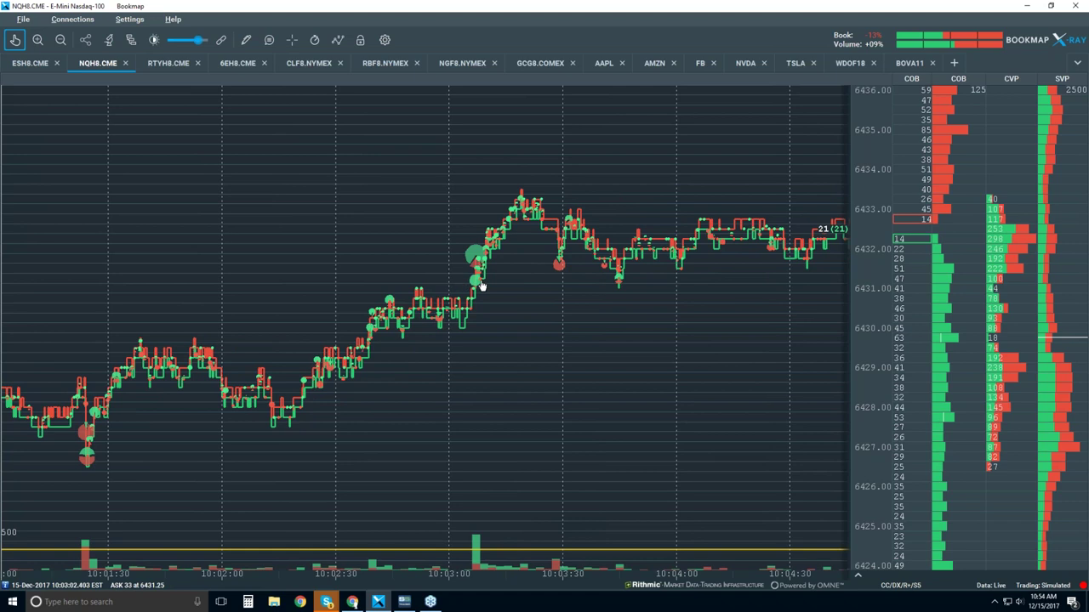
scroll(663, 279, down, 3)
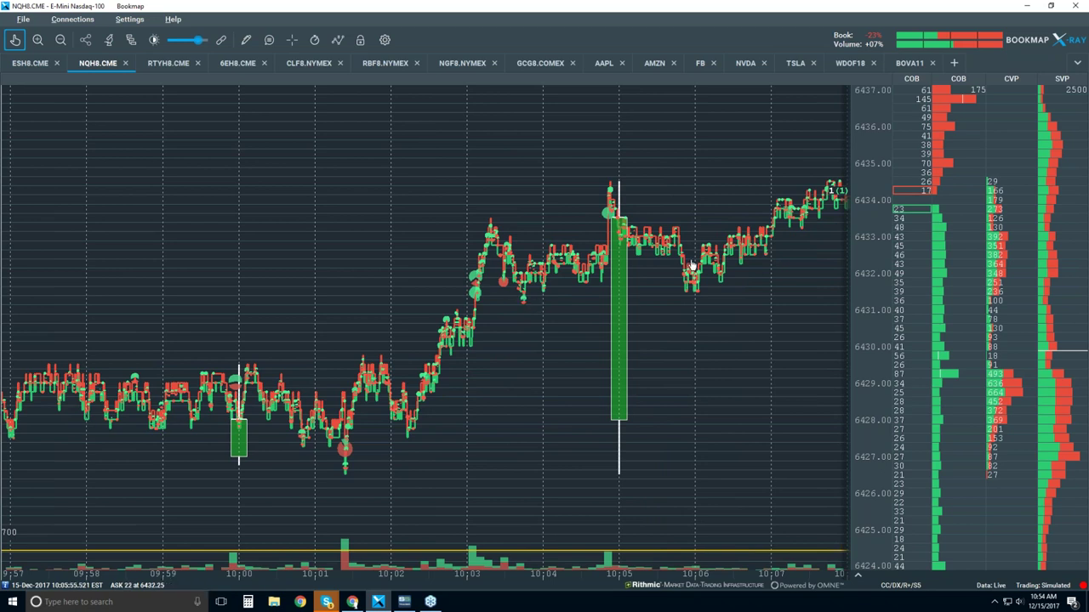
scroll(690, 267, down, 3)
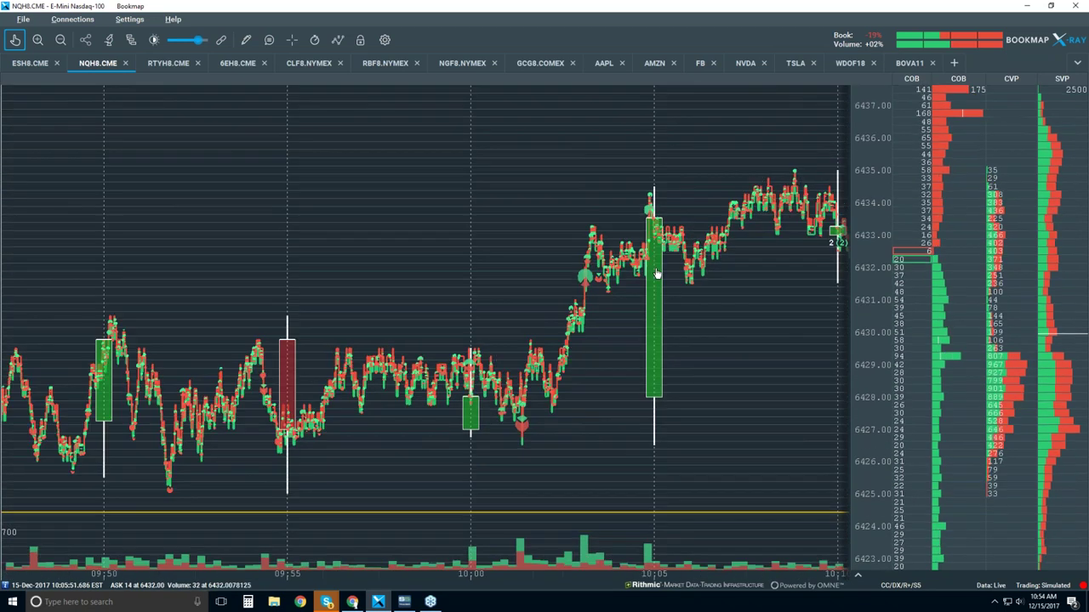
scroll(655, 273, down, 3)
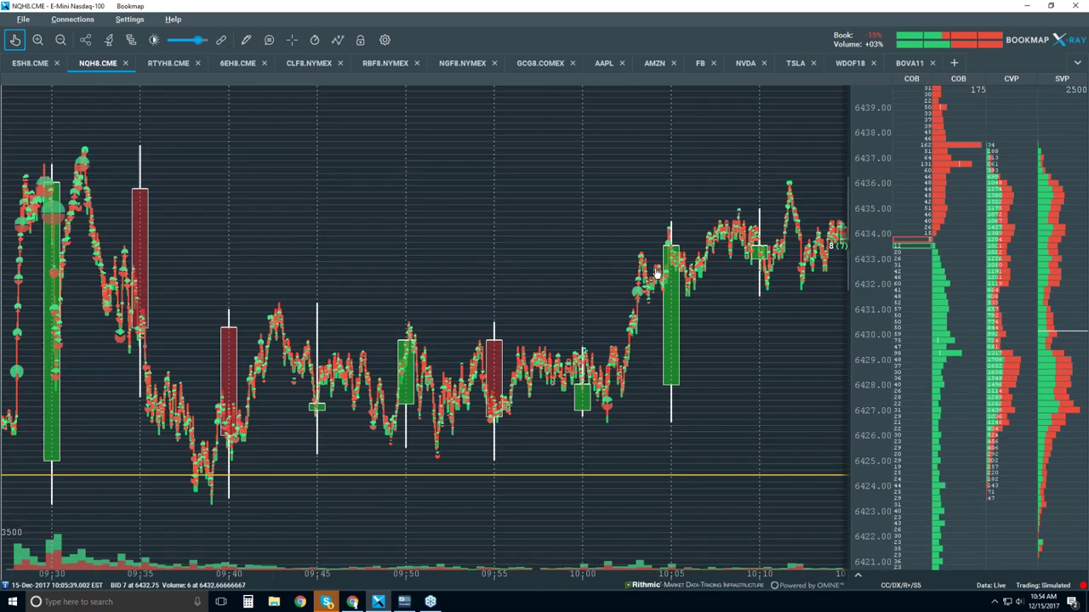
scroll(655, 273, down, 5)
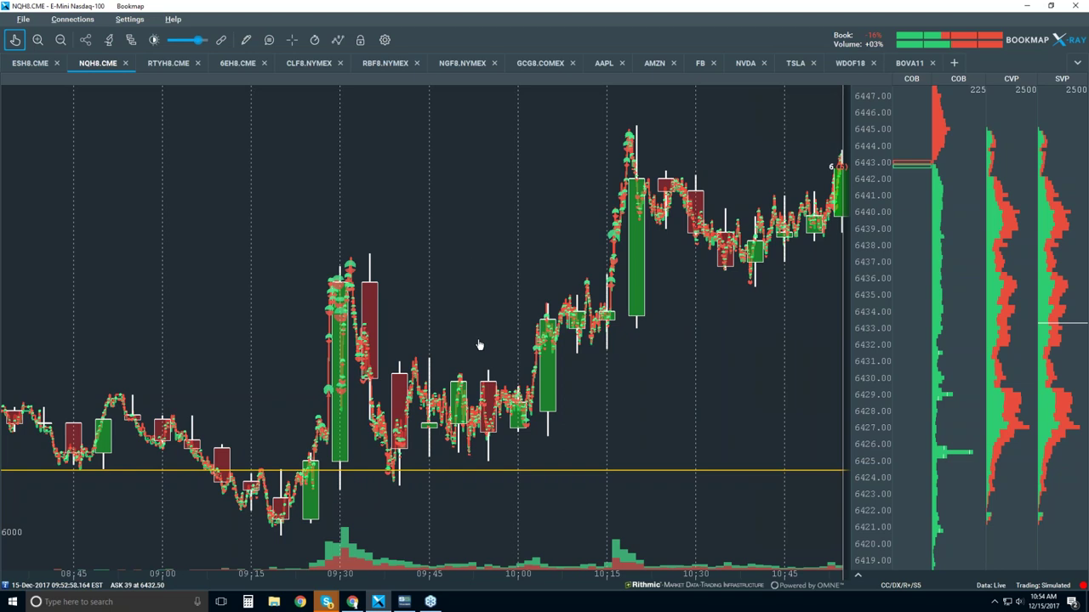
click(13, 43)
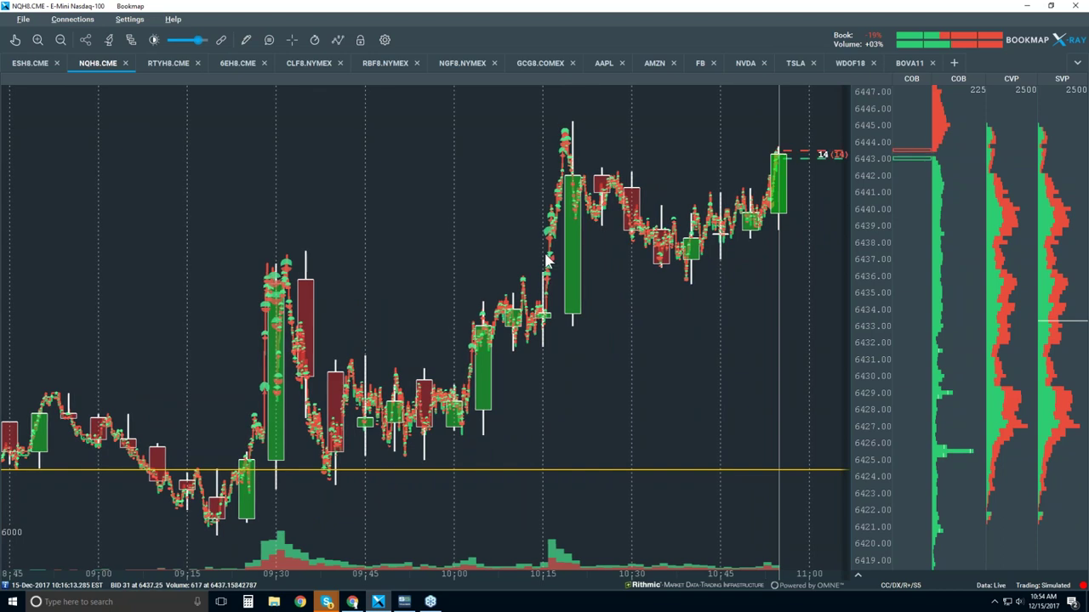
Step: Turn Candlestick Bars off, switch to the extended heatmap, and zoom to about 10:30–10:55
click(338, 41)
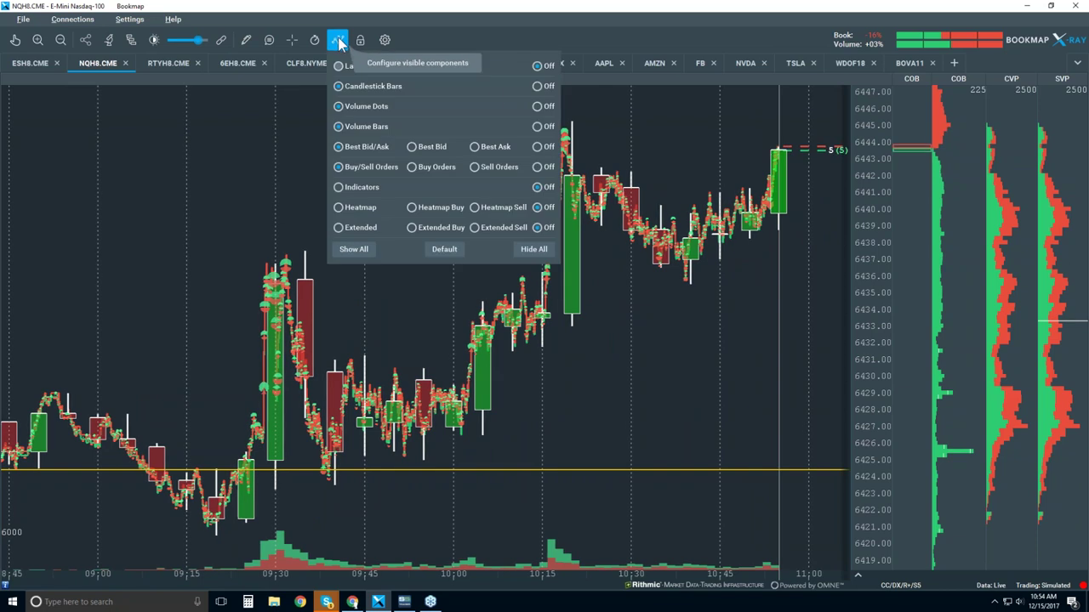
click(539, 86)
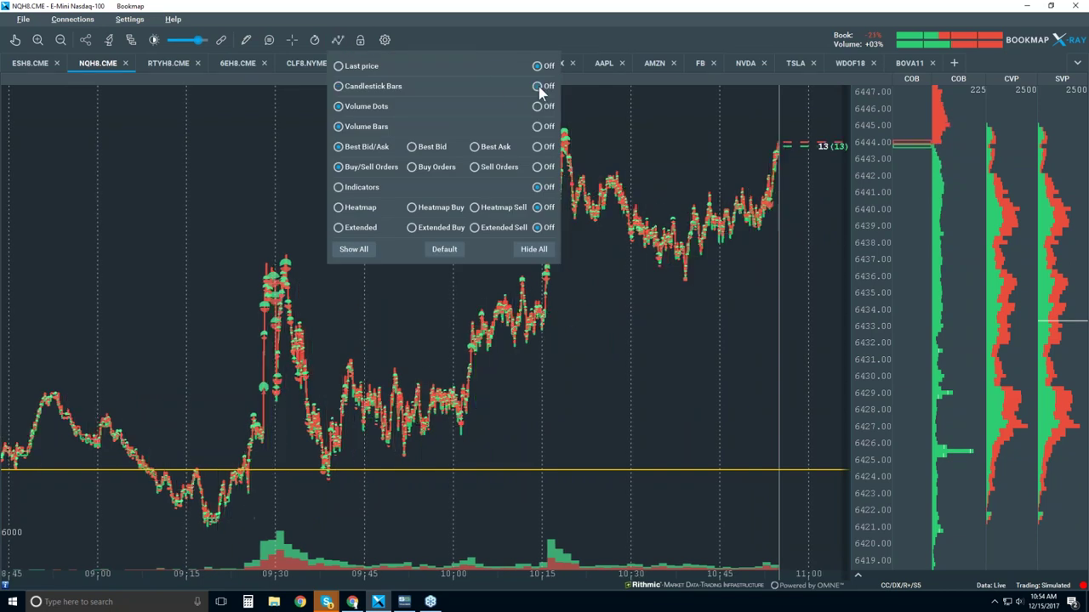
click(339, 225)
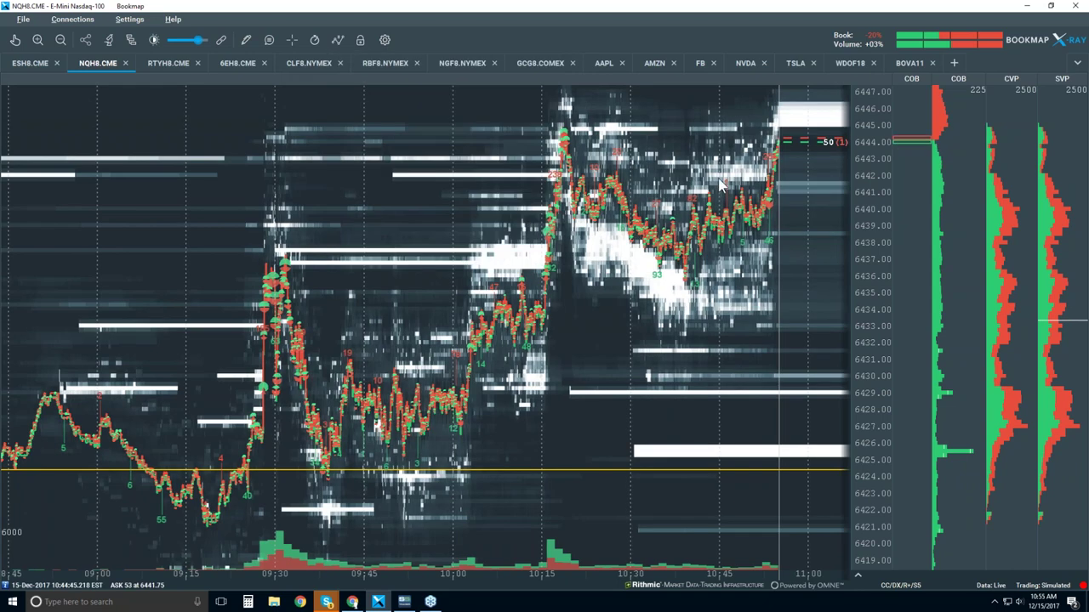
scroll(740, 145, up, 2)
Step: Zoom the heatmap in and out to frame the latest minutes, about 10:53 to 10:57
scroll(740, 144, up, 10)
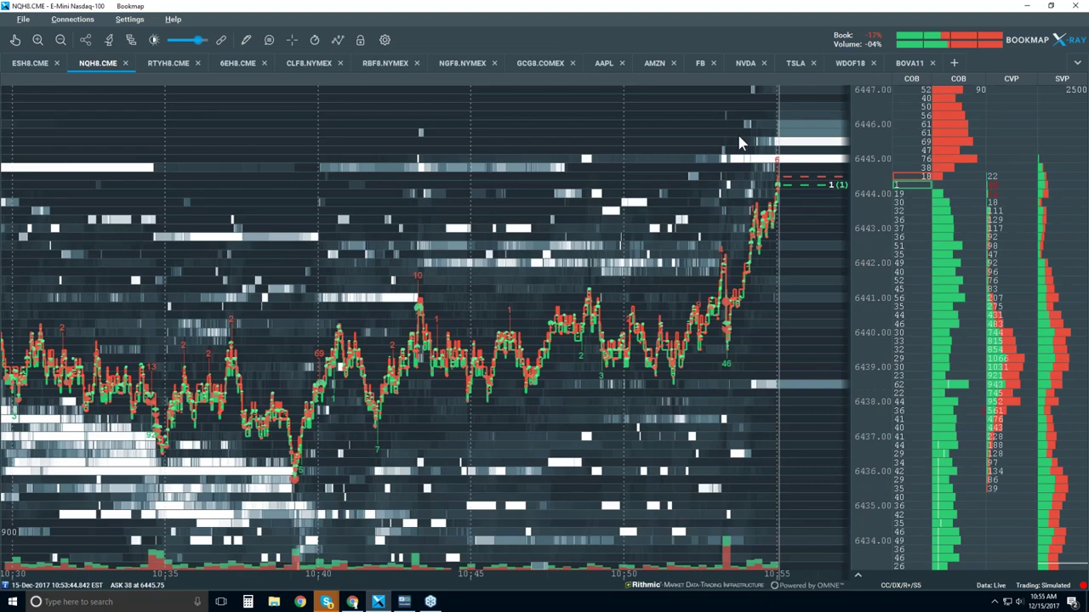
scroll(740, 142, up, 4)
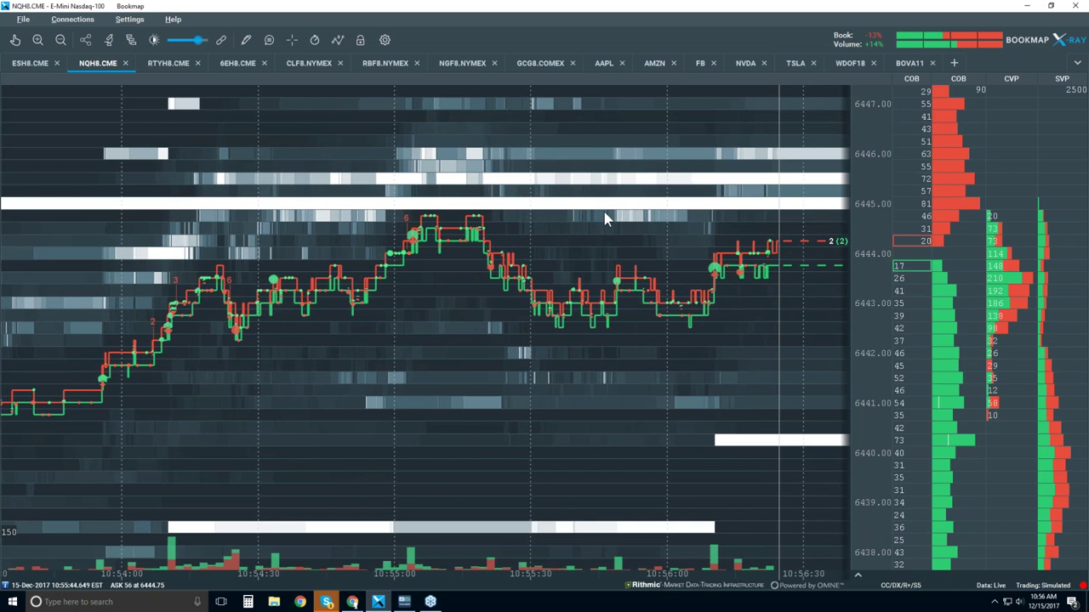
scroll(613, 207, down, 2)
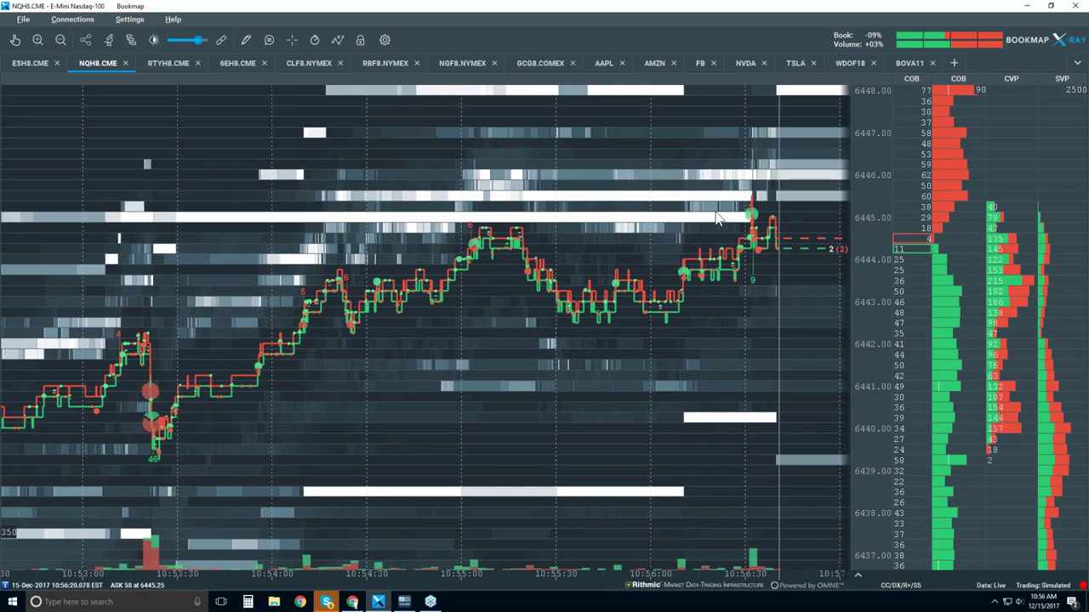
scroll(714, 211, down, 2)
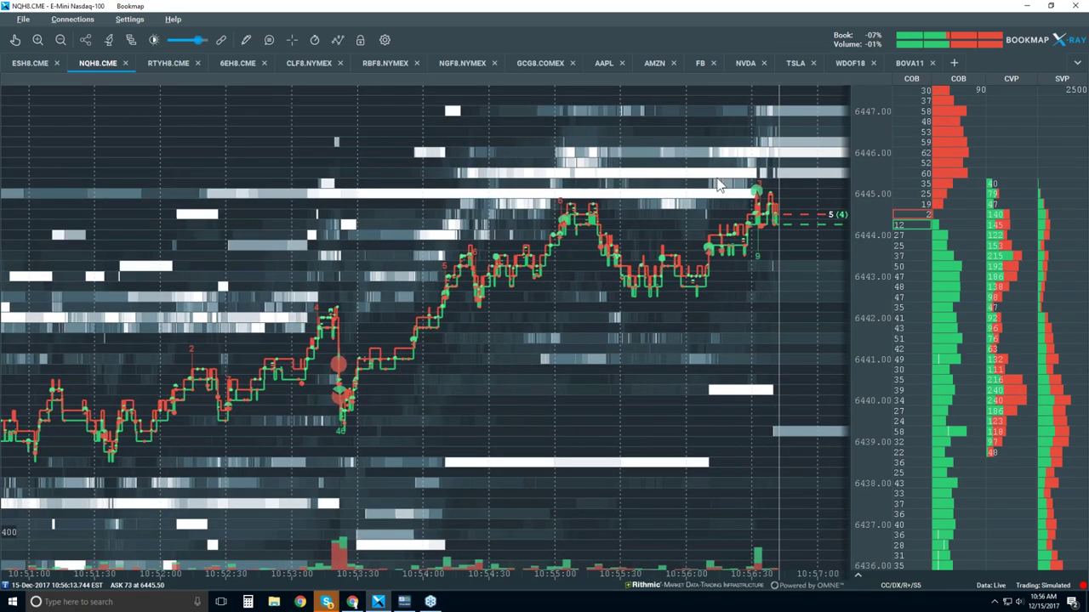
scroll(723, 187, up, 2)
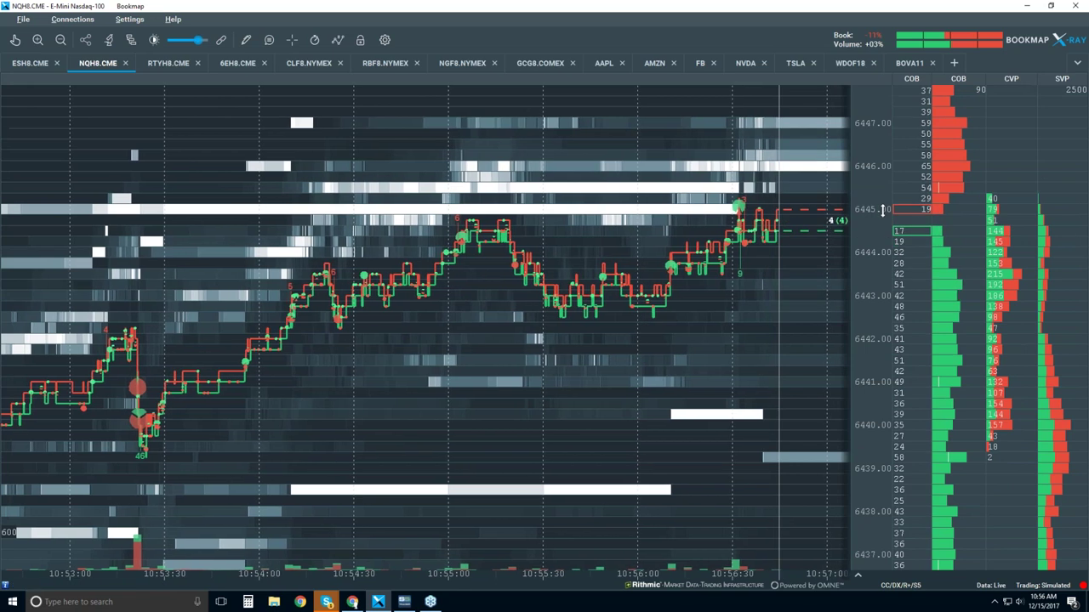
Step: With the Move tool, zoom into the 10:56:32 spike and enable hover price/time readouts
click(245, 40)
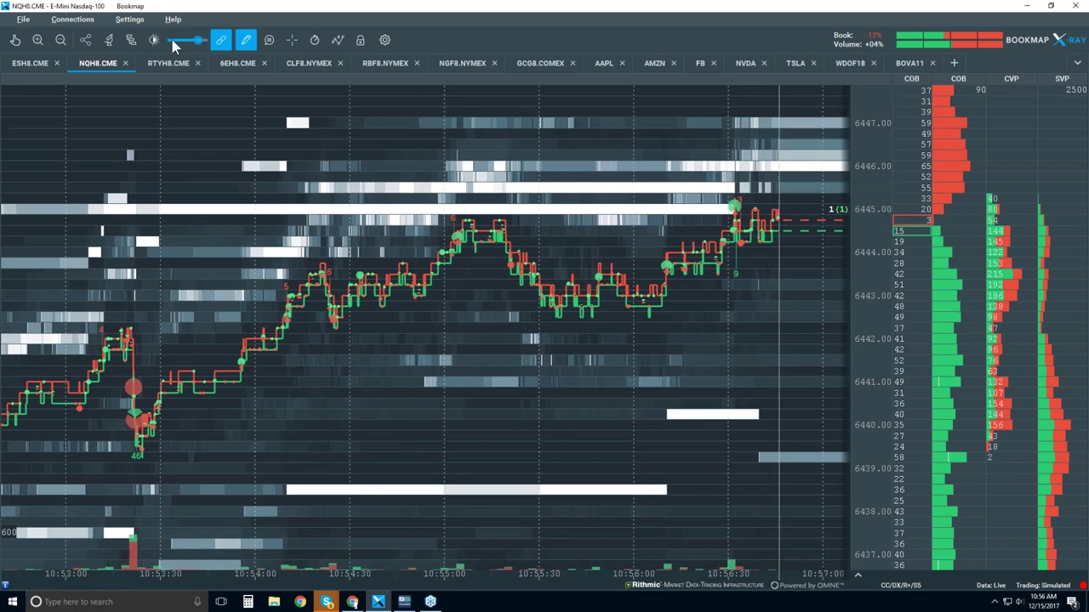
click(15, 40)
scroll(723, 249, up, 5)
scroll(723, 249, up, 3)
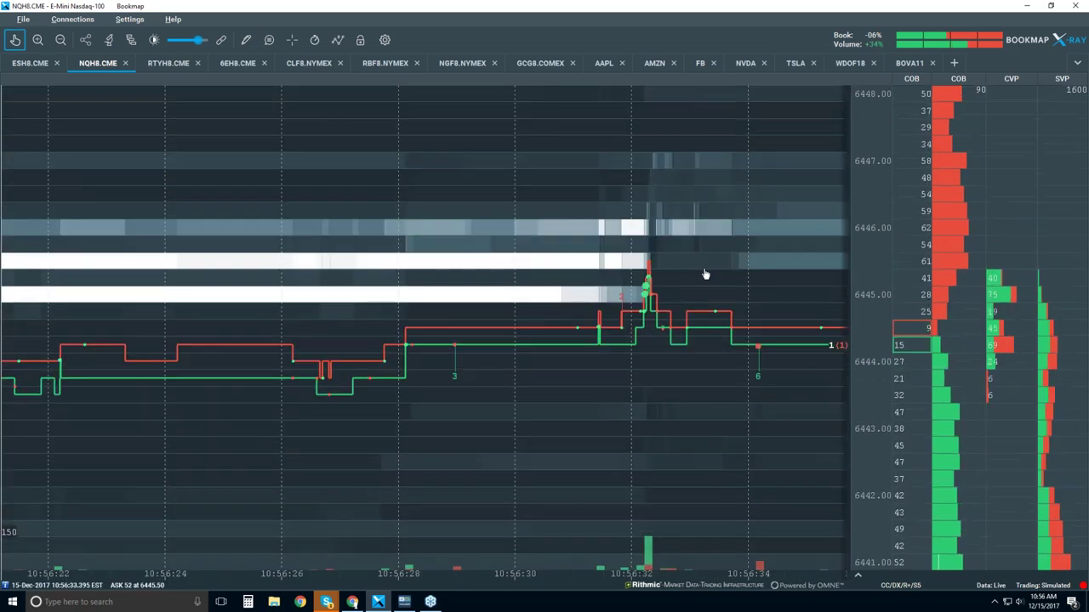
scroll(668, 288, up, 3)
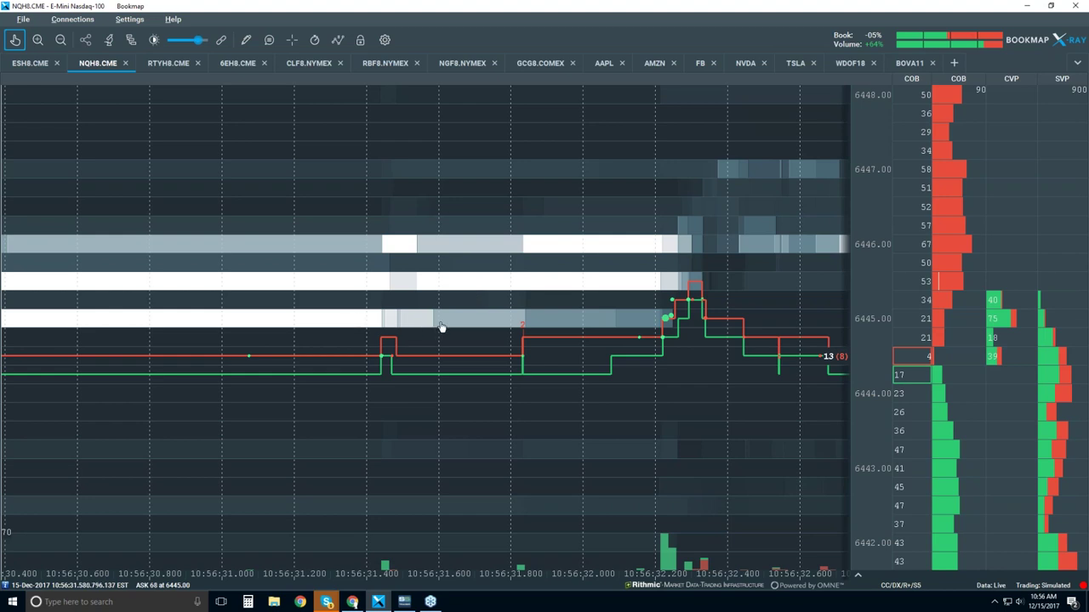
click(269, 40)
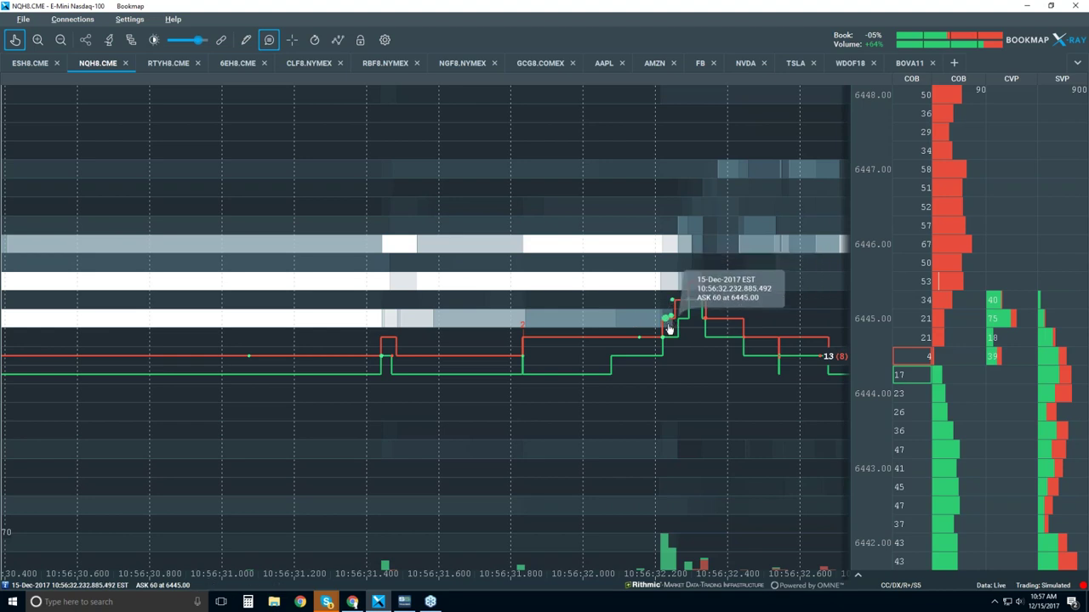
Step: Zoom back out to live order flow spanning about 10:58:10 to 10:58:19
scroll(629, 294, up, 2)
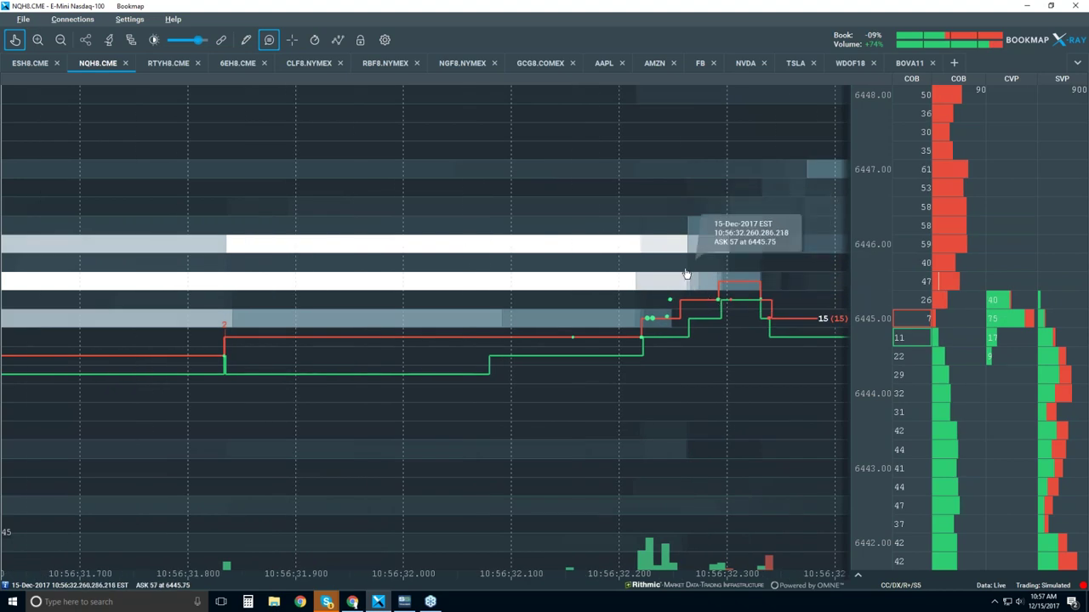
scroll(687, 274, down, 2)
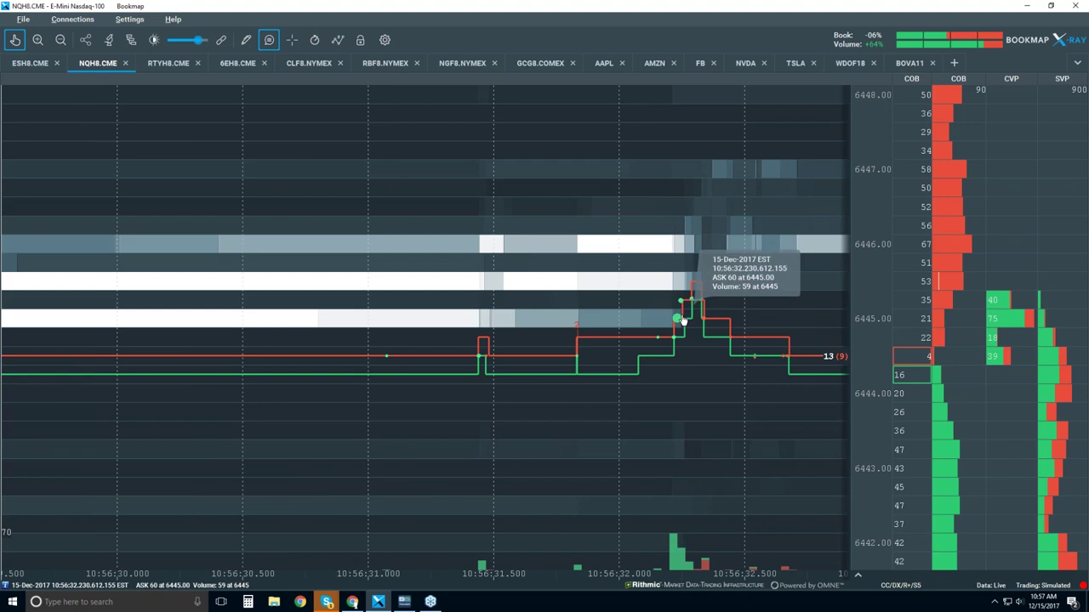
scroll(683, 322, down, 2)
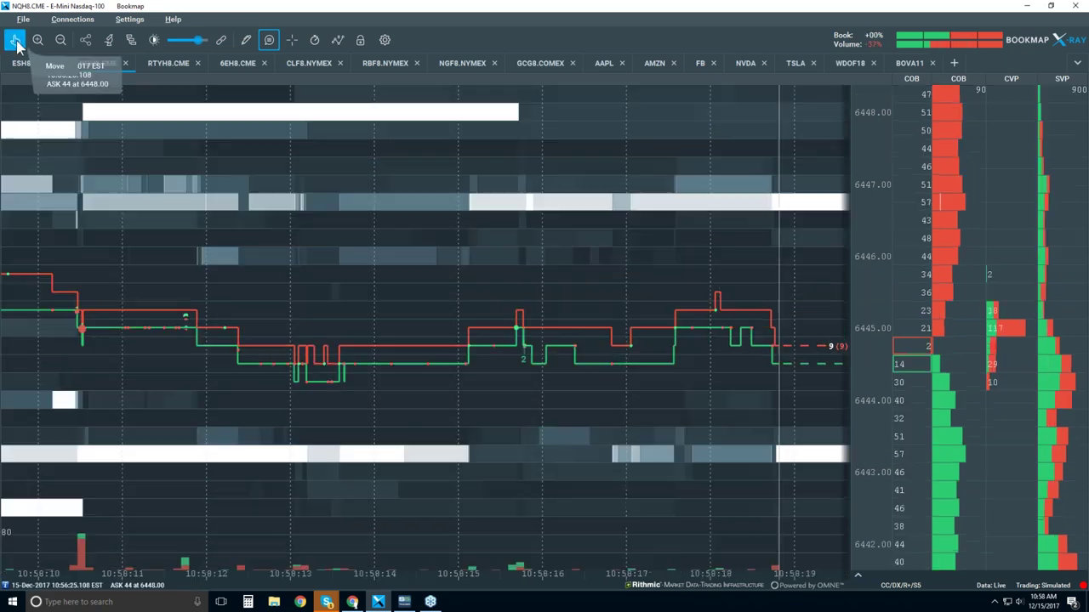
Step: Select the Move tool and zoom into about 10:56:29–10:56:35 around the spike
scroll(384, 225, down, 5)
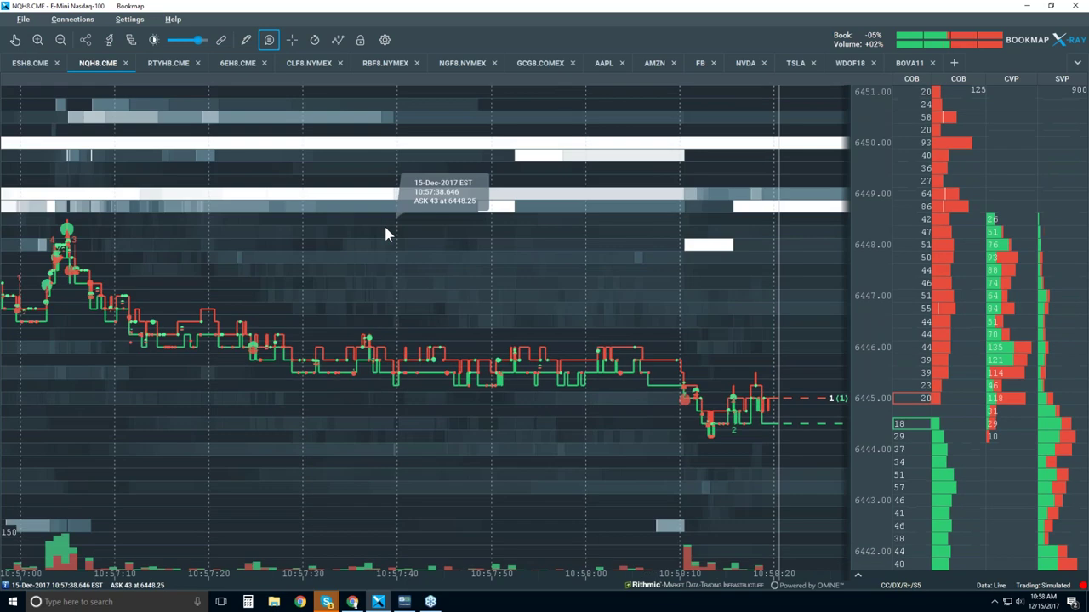
scroll(385, 229, down, 4)
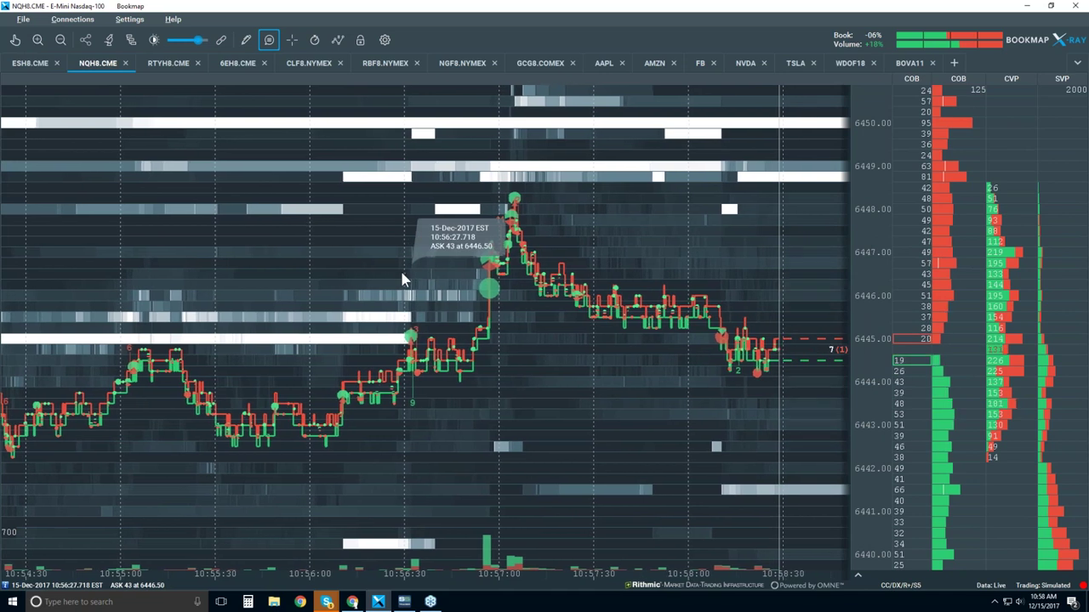
click(15, 42)
scroll(417, 311, up, 5)
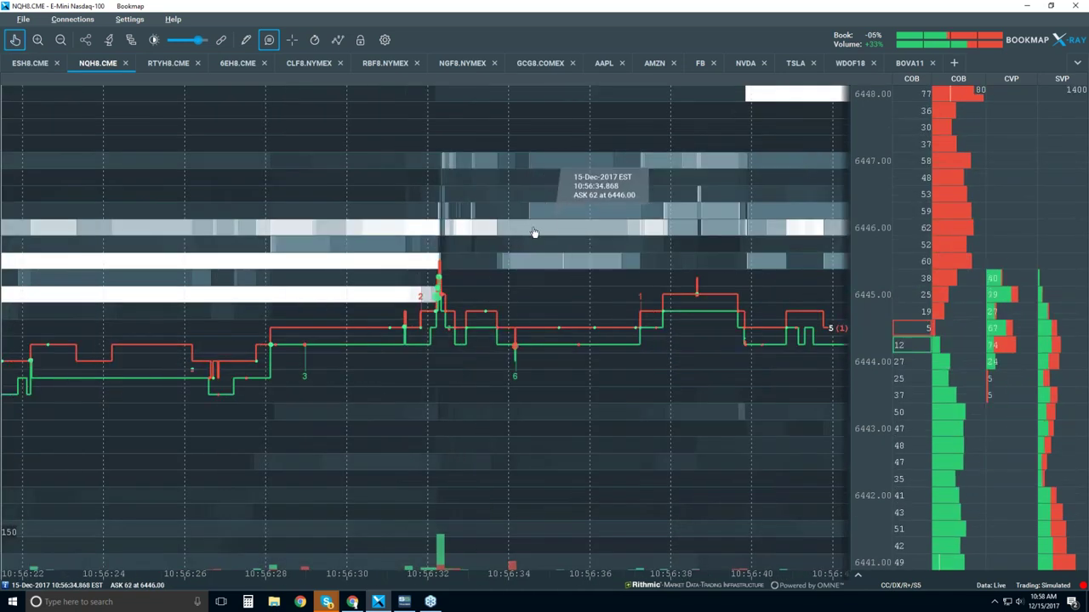
scroll(438, 258, up, 3)
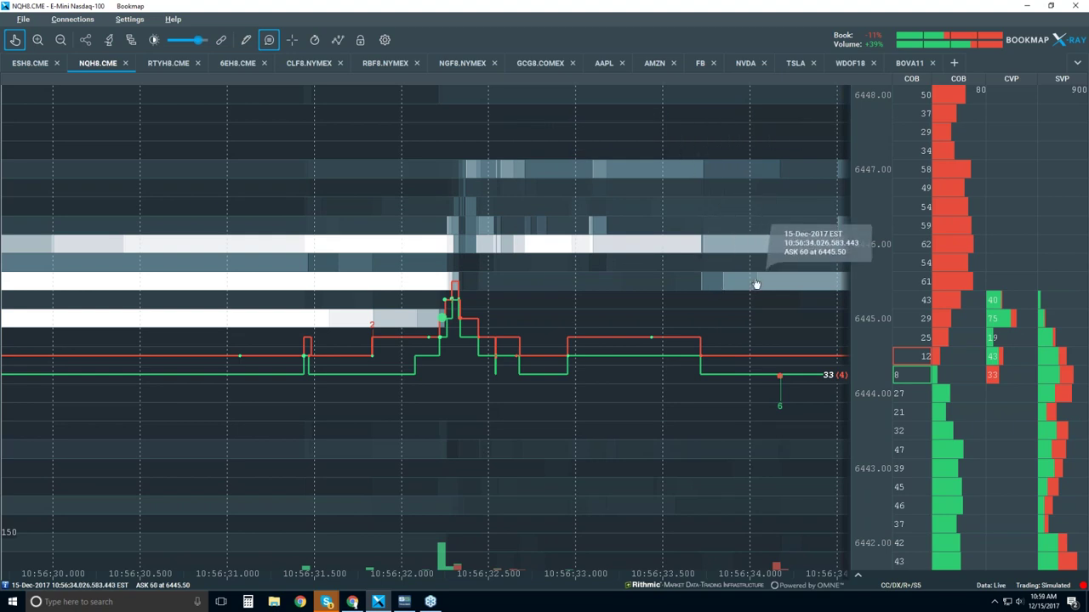
Step: Toggle the crosshair price readout on and then back off
click(314, 40)
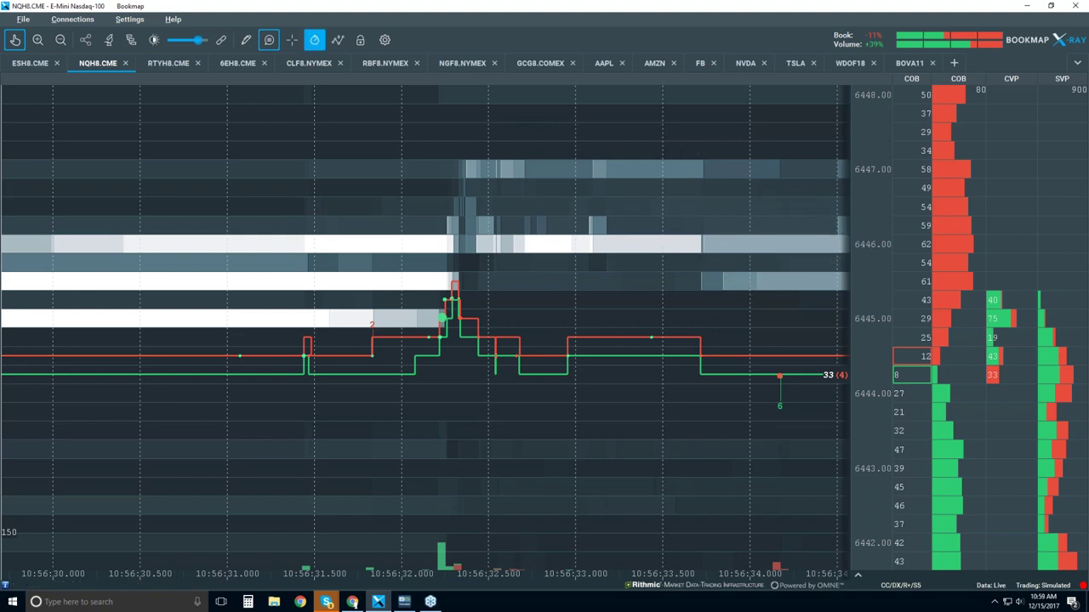
click(292, 40)
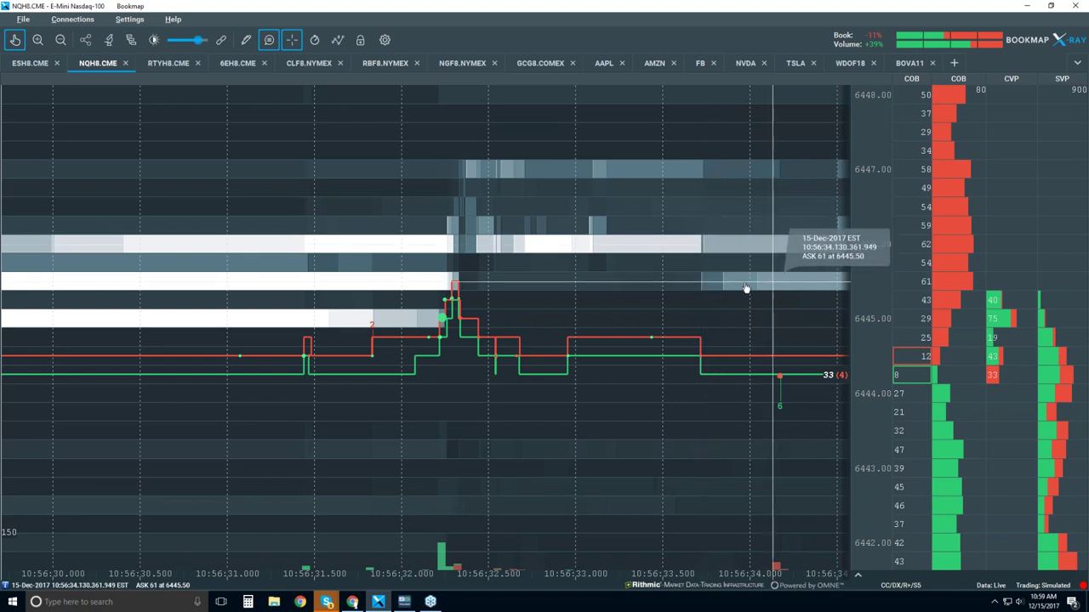
click(292, 40)
Step: Zoom out to the whole morning, roughly 10:10 to 11:05 across prices 6430–6450
scroll(578, 259, down, 1)
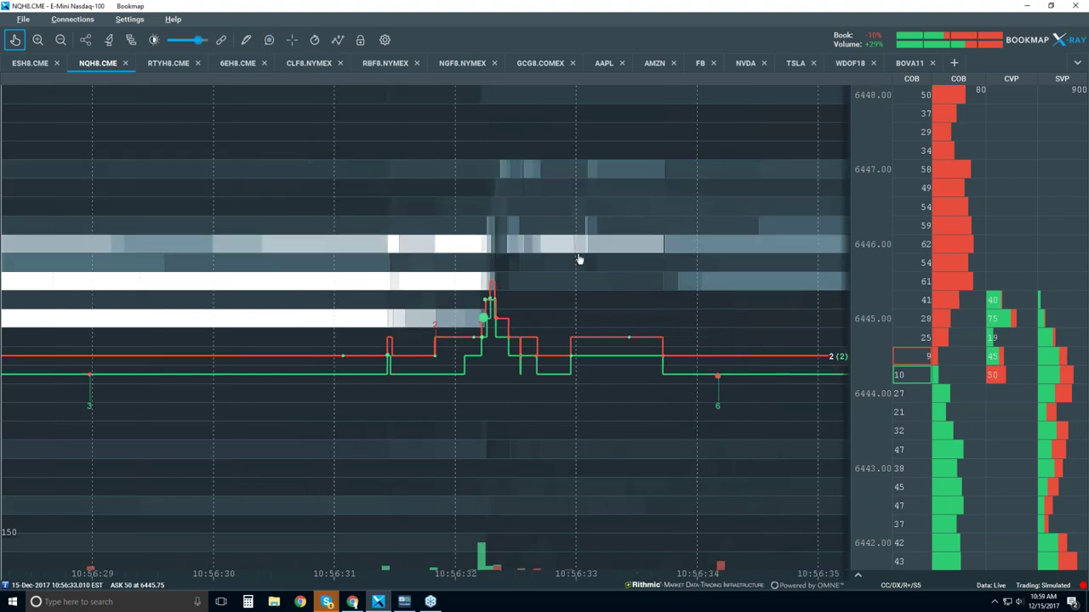
scroll(578, 258, down, 2)
scroll(577, 256, down, 2)
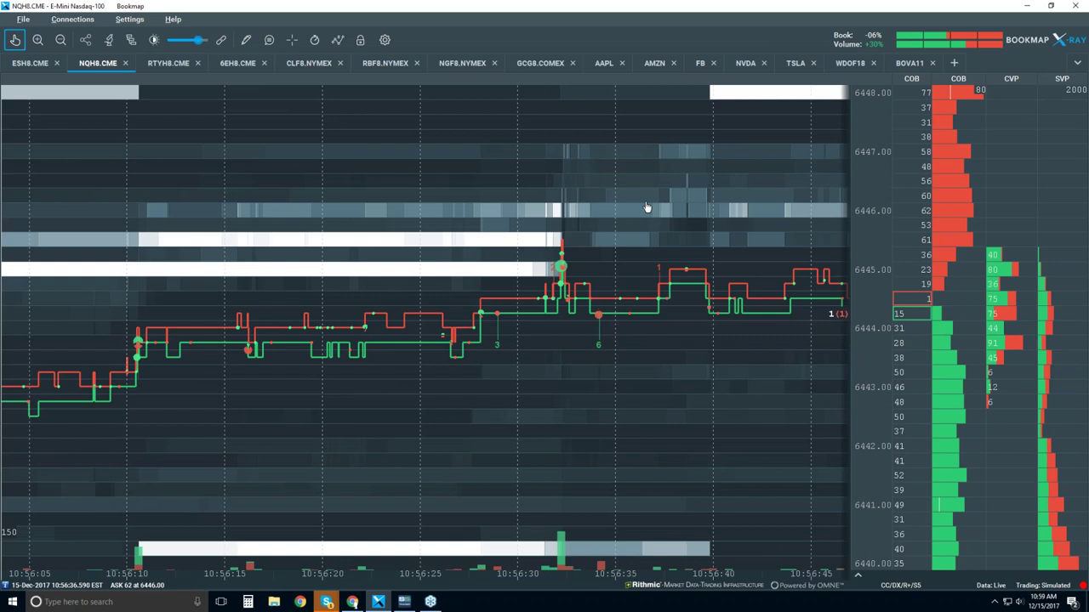
scroll(647, 206, down, 2)
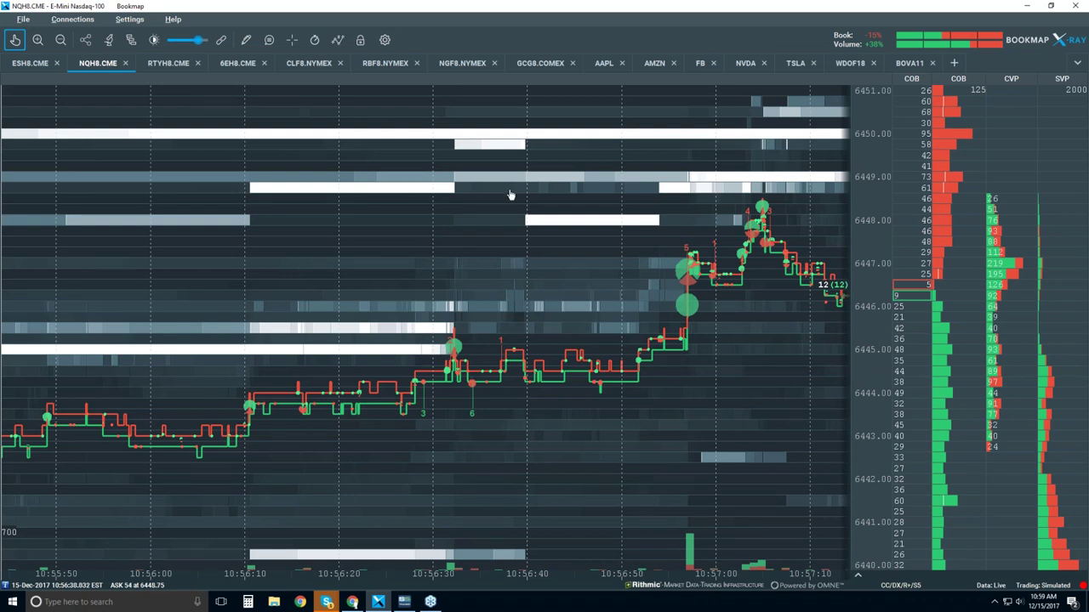
scroll(524, 240, down, 4)
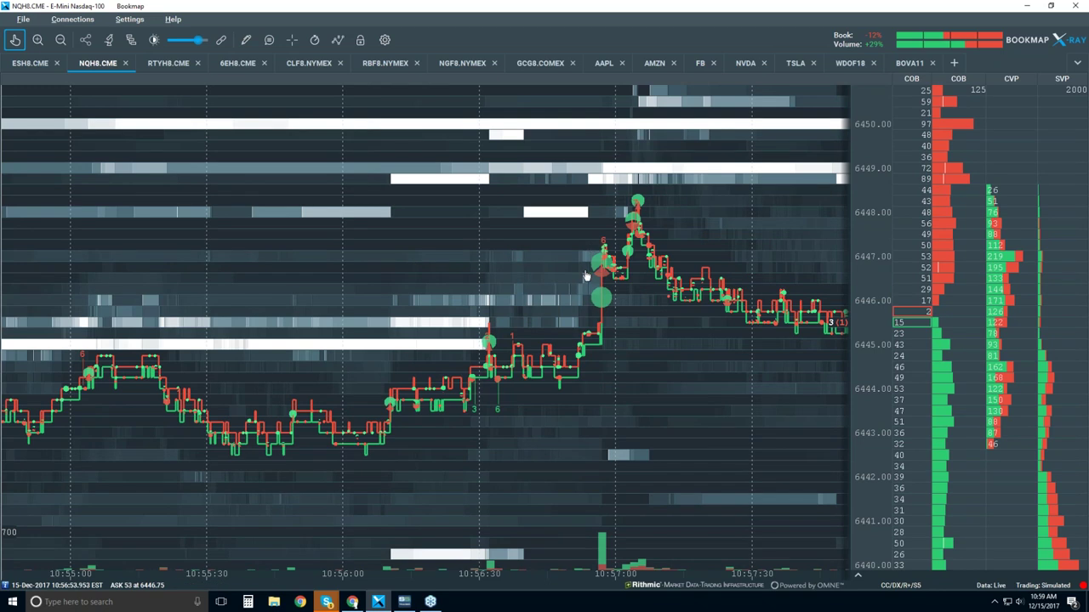
scroll(583, 274, down, 5)
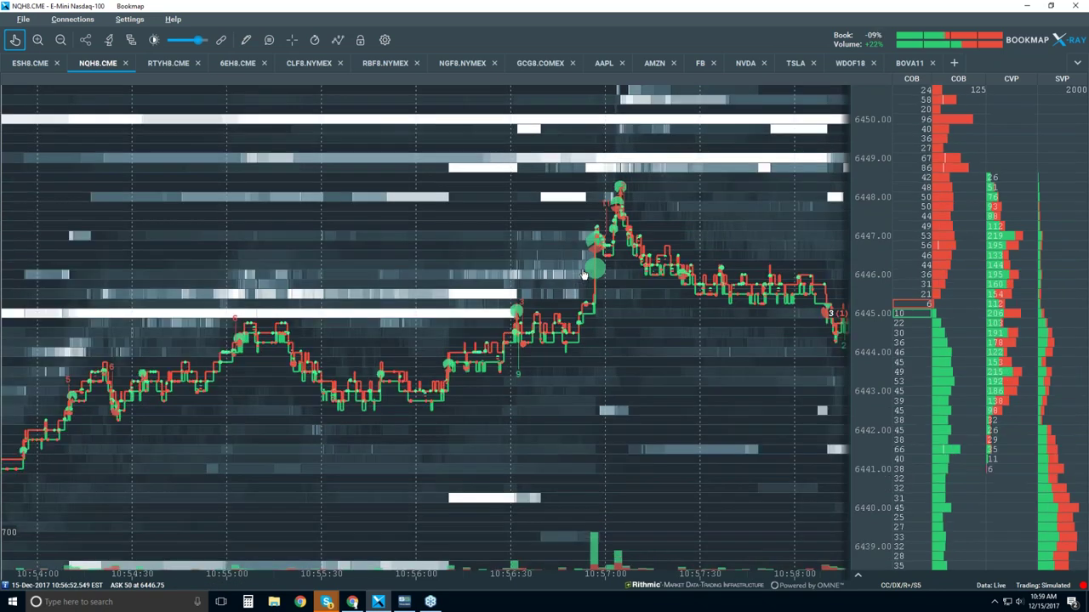
scroll(584, 274, down, 1)
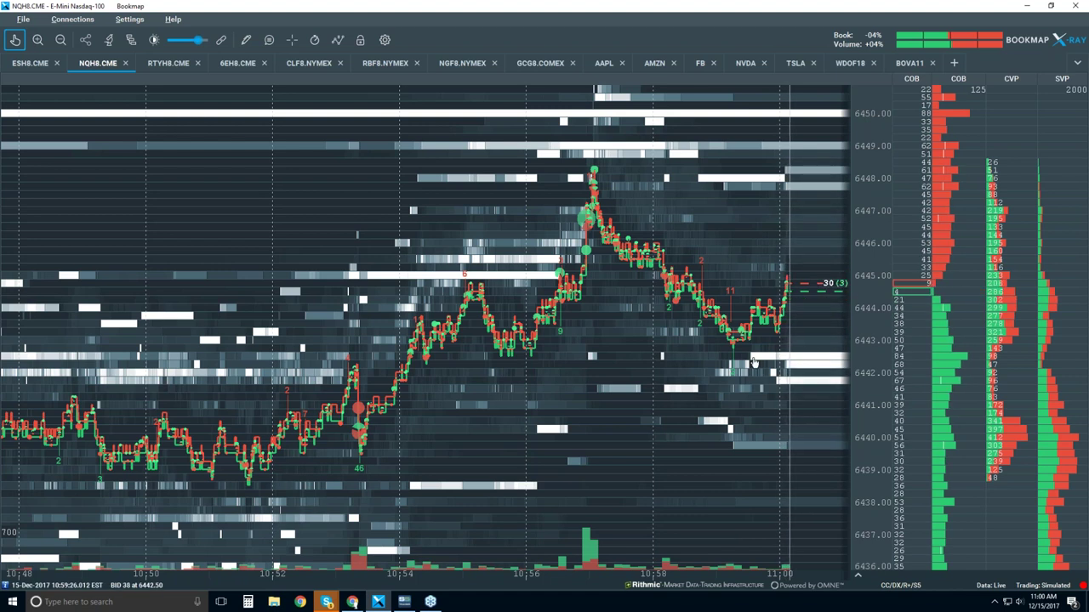
scroll(740, 326, down, 3)
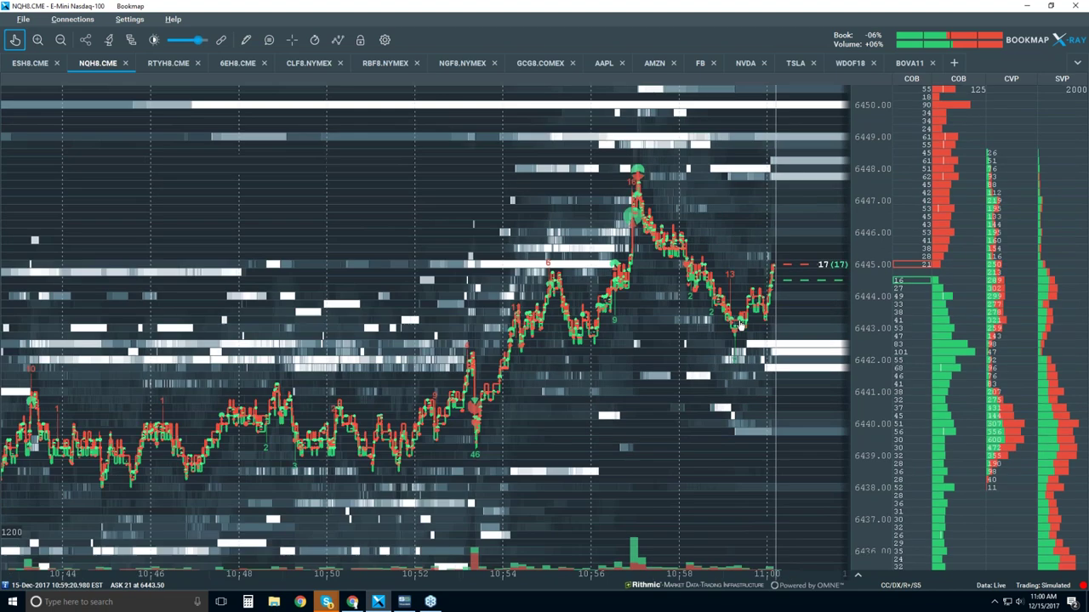
scroll(740, 326, down, 3)
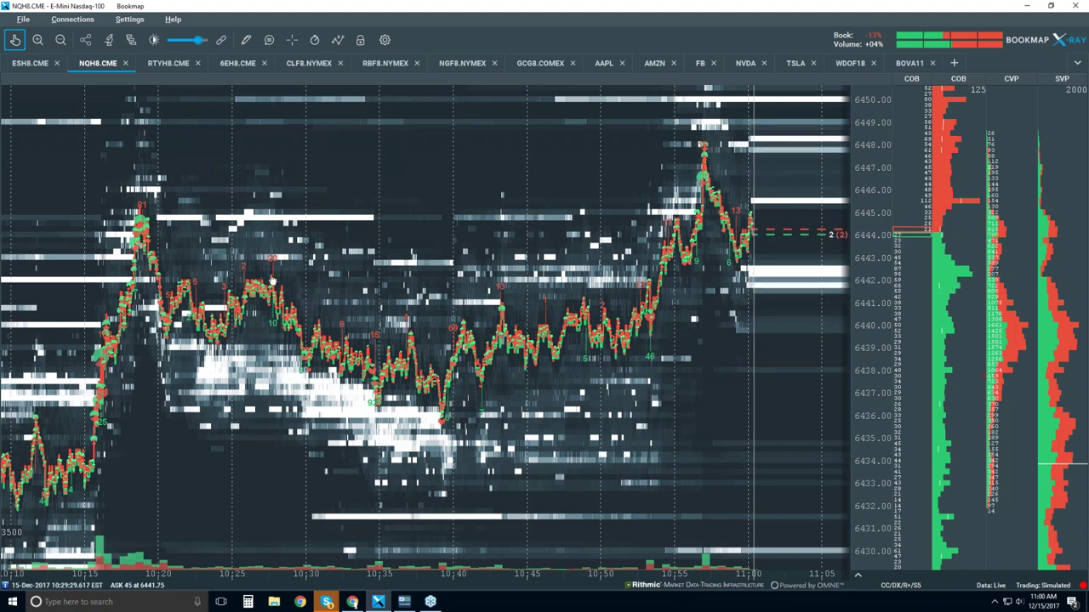
click(246, 40)
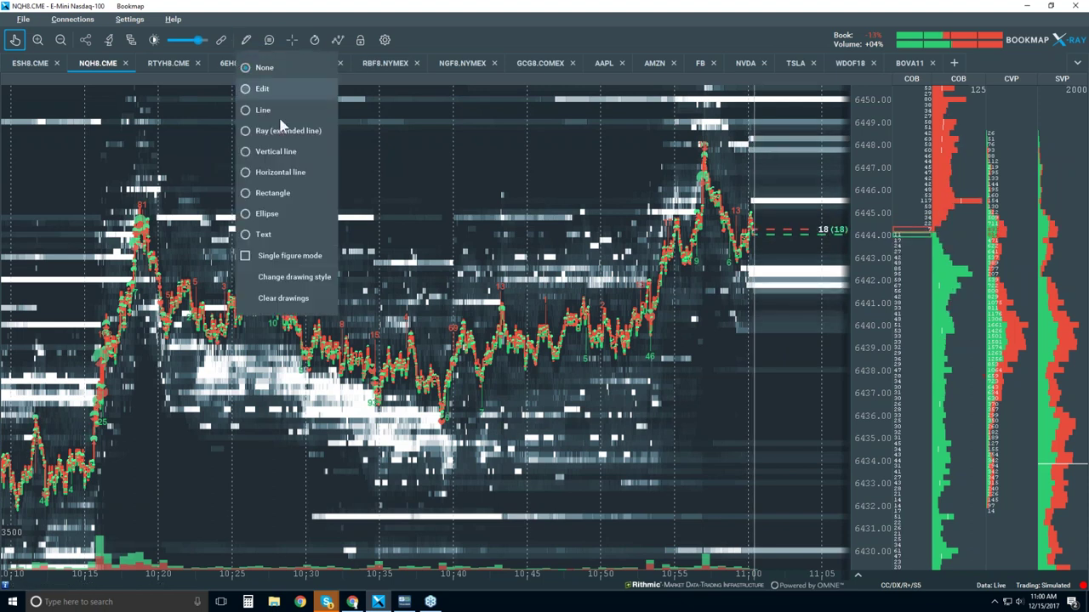
Step: Draw a yellow horizontal line at the 6442 bid level, then set drawing to None
click(298, 175)
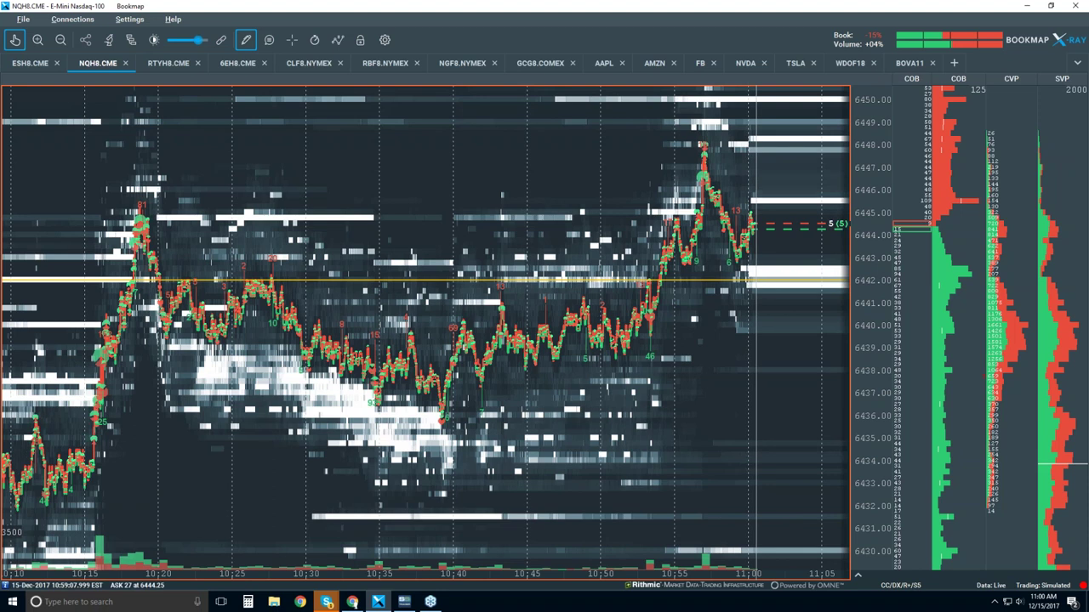
click(246, 40)
click(265, 69)
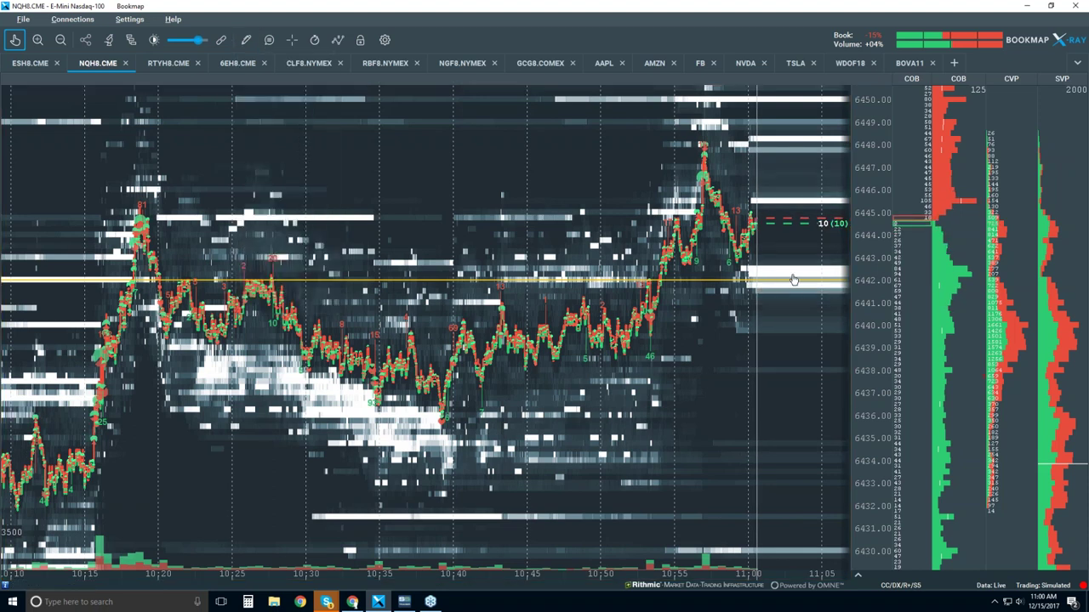